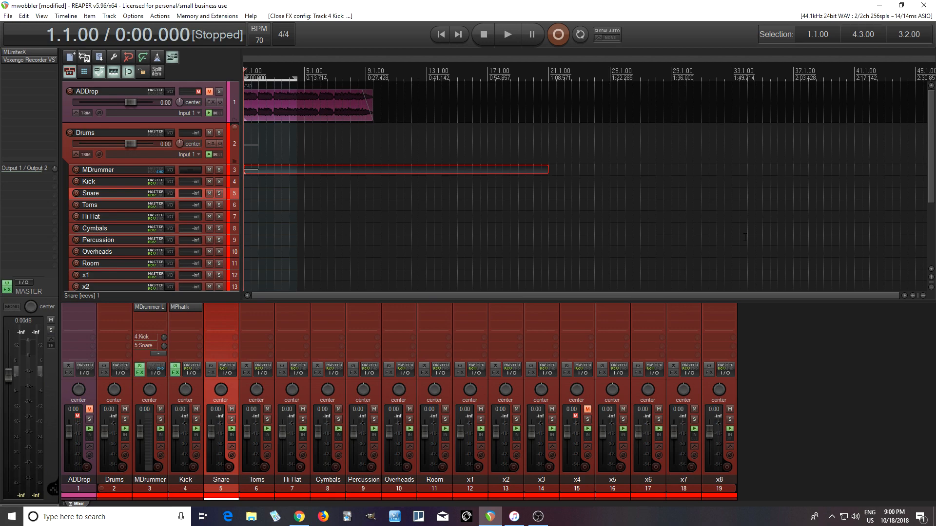
Open MPhatik on the Kick track, bypass it, and play the full drum mix briefly.
click(185, 309)
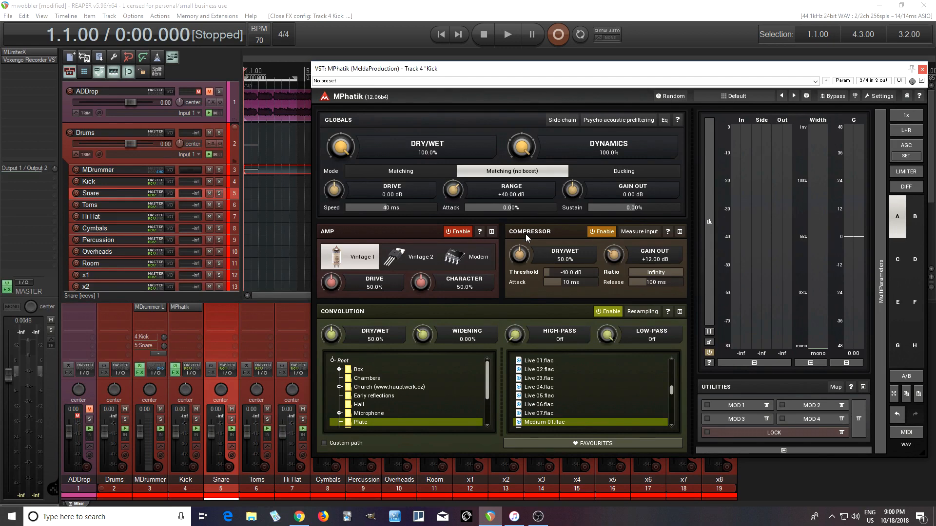
click(836, 96)
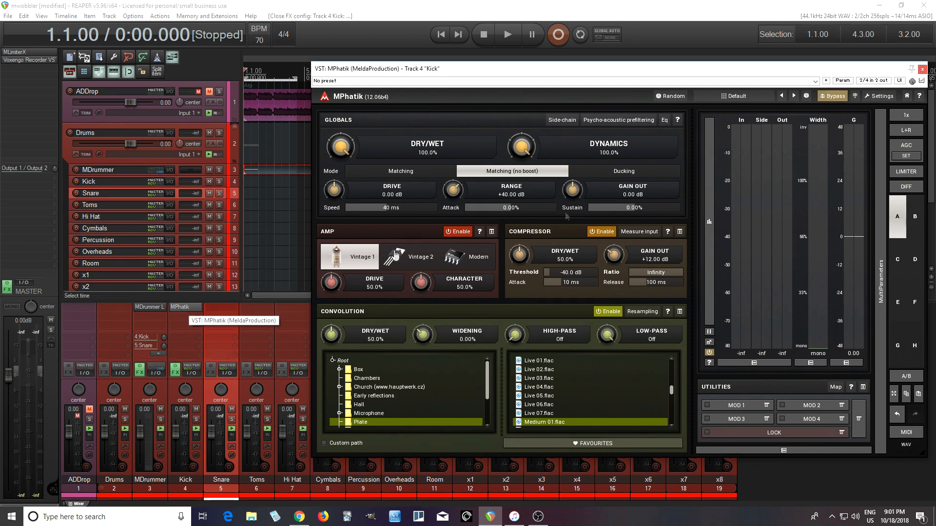
click(507, 35)
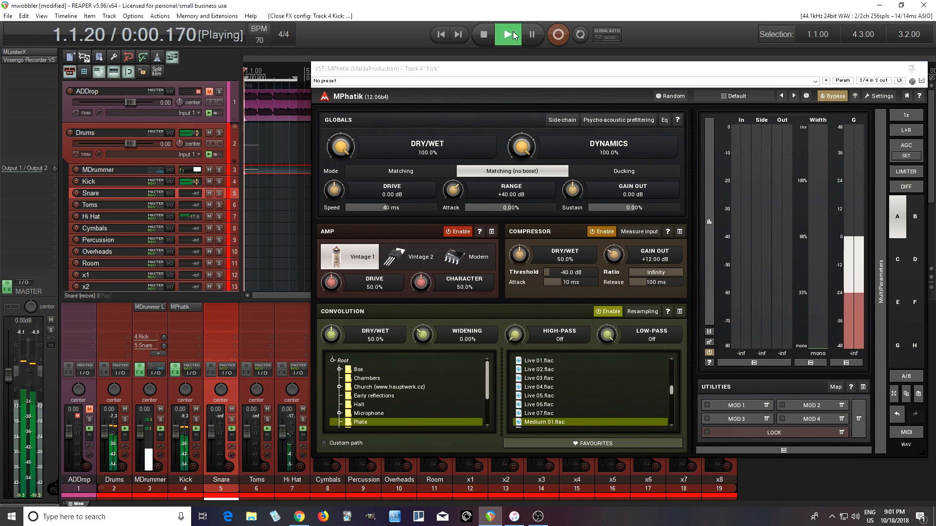
click(483, 35)
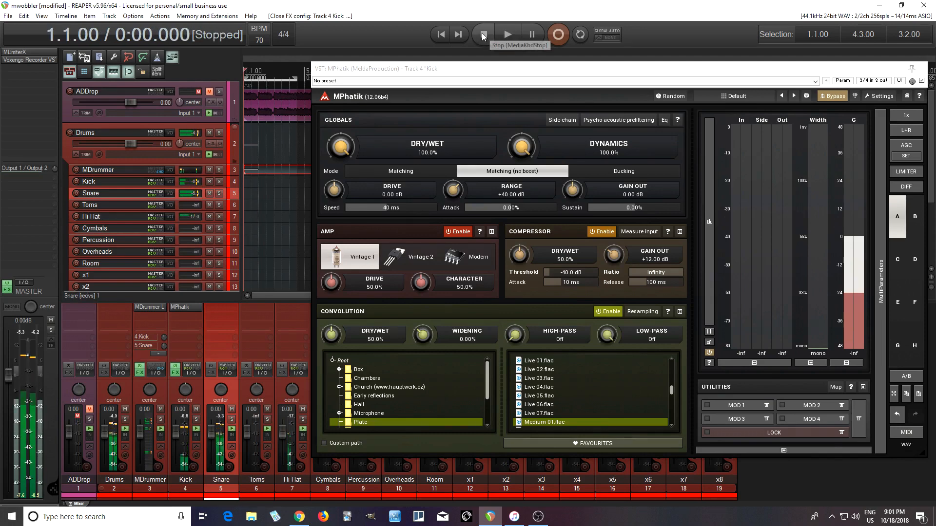
Solo the Kick track and play it with MPhatik bypassed and with it active.
click(196, 420)
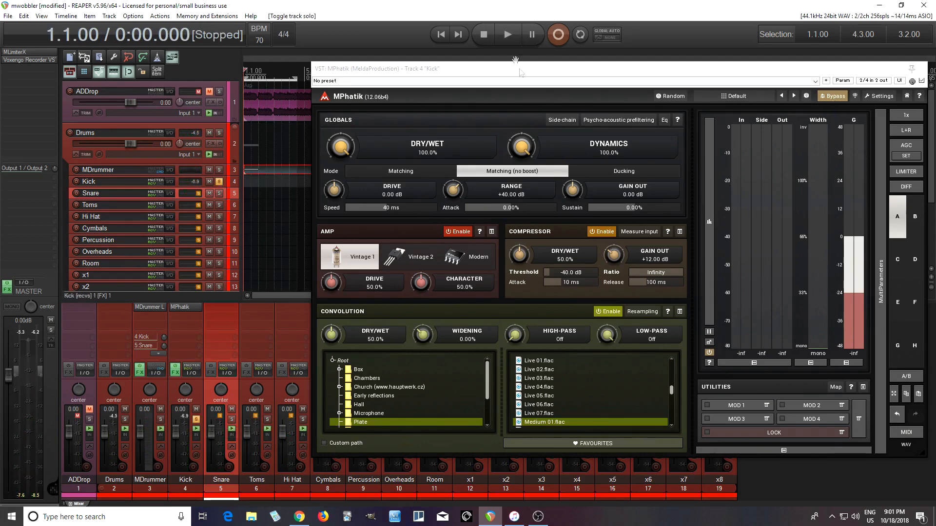
click(510, 33)
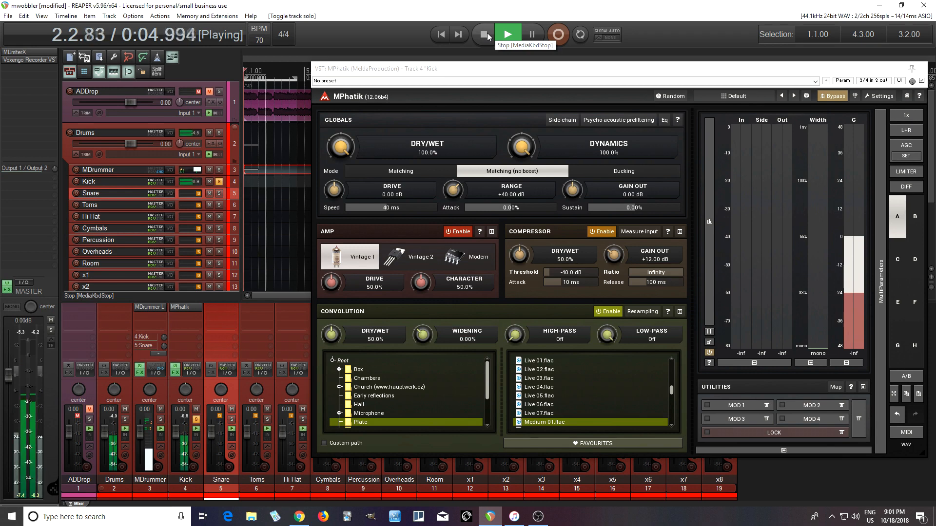
click(487, 33)
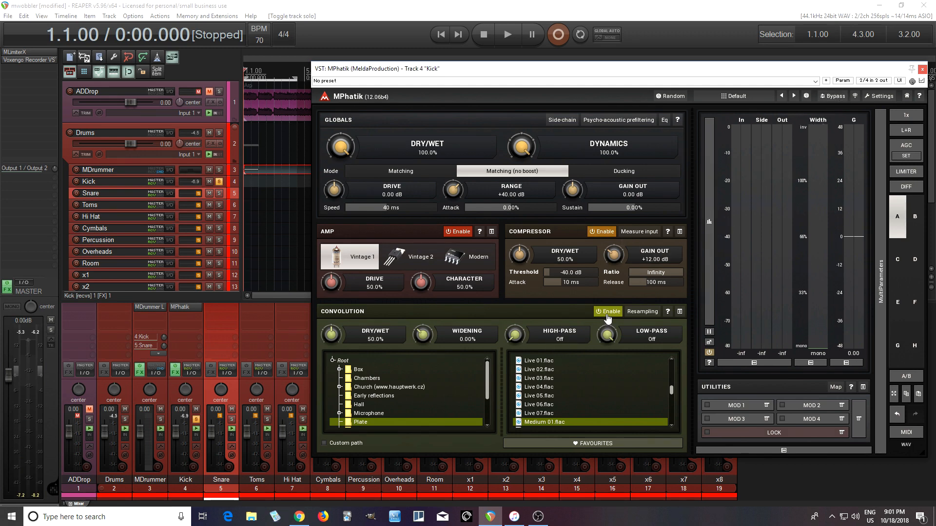
click(510, 39)
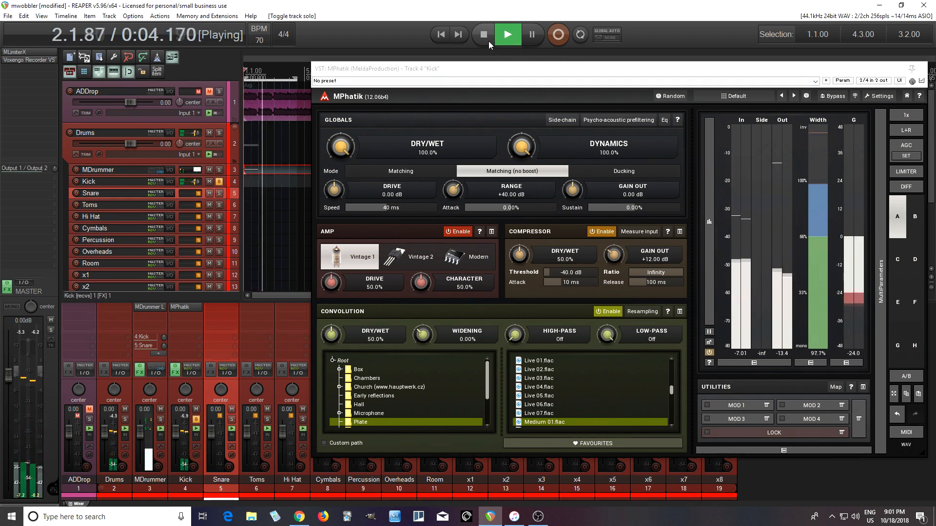
click(489, 41)
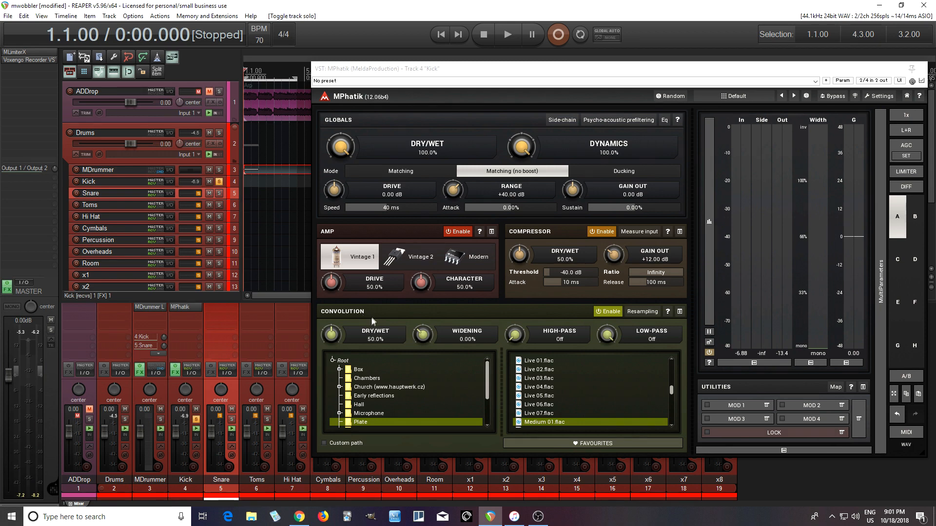
Switch MPhatik's Amp and Compressor sections off and back on.
drag(331, 341, 331, 297)
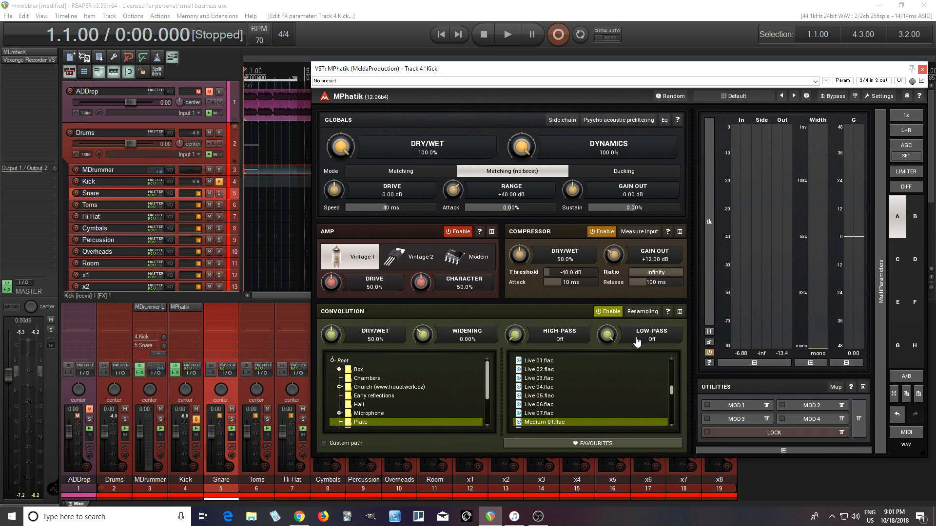
click(460, 232)
click(603, 232)
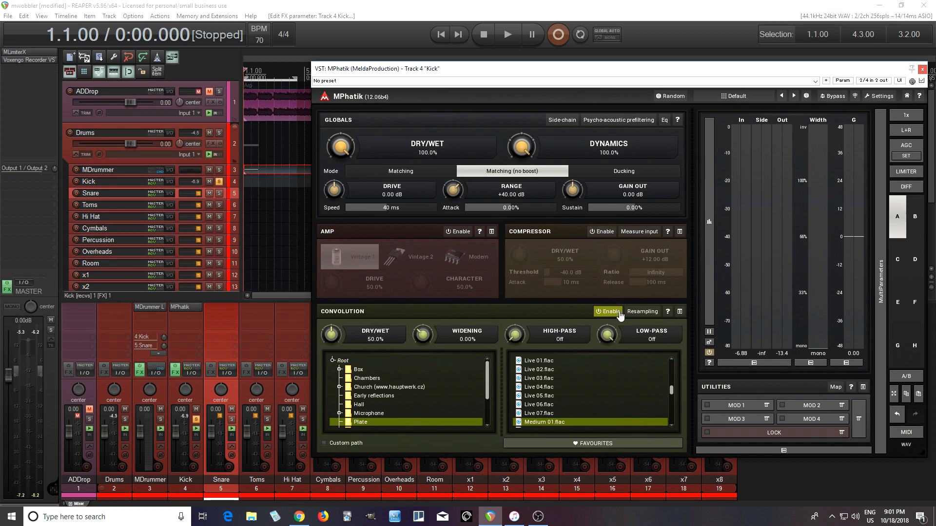
click(603, 232)
click(458, 232)
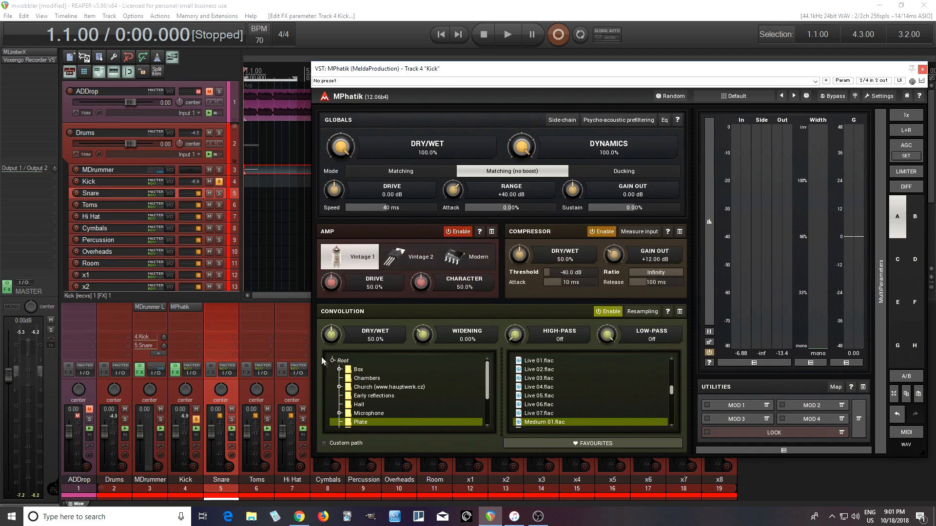
Play the kick while sweeping the Convolution dry/wet up and down, and reset it to 50%.
click(507, 42)
drag(335, 335, 335, 286)
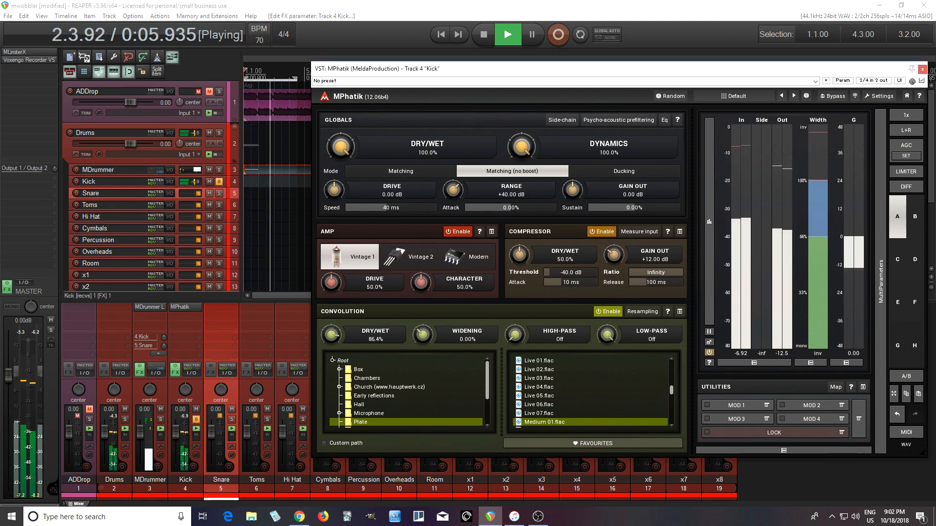
drag(335, 335, 335, 433)
ctrl+click(332, 333)
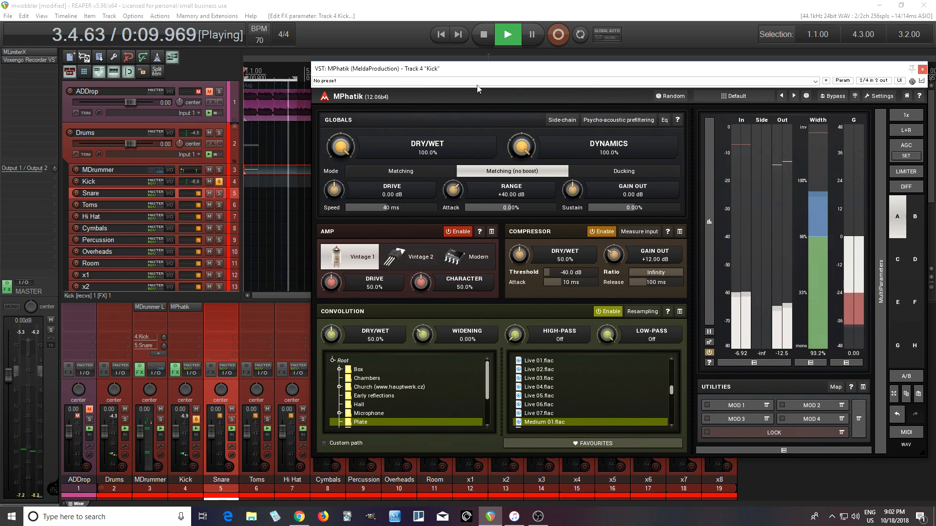
click(484, 37)
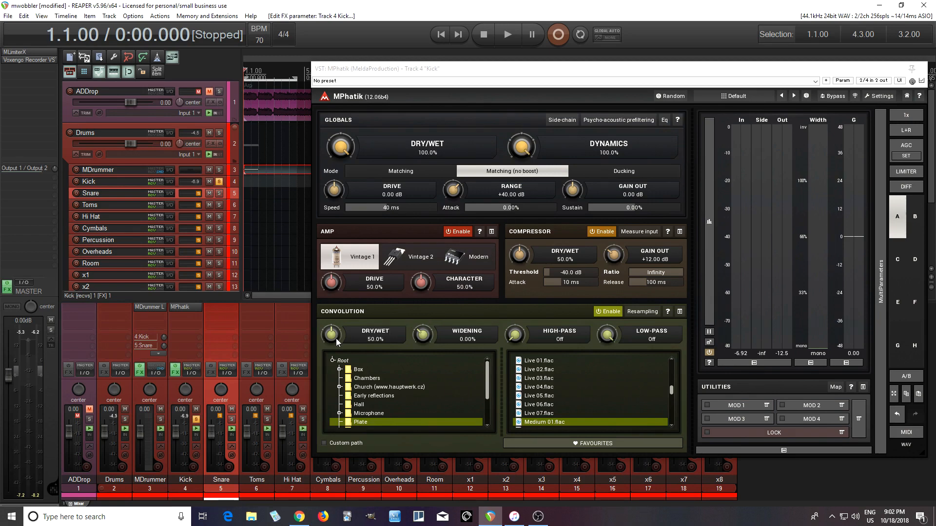
Audition the kick with the global Dynamics at 0%, and restore Dynamics to 100%.
click(515, 33)
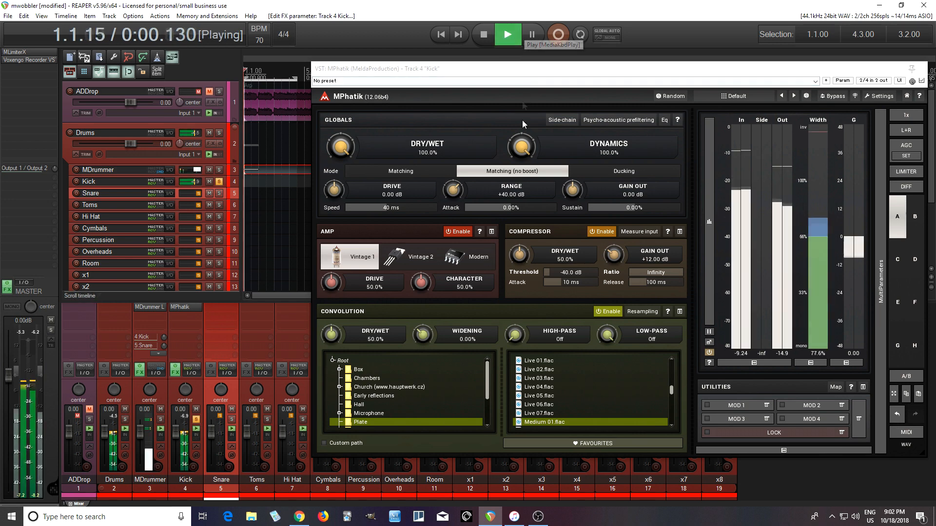
drag(522, 148, 522, 253)
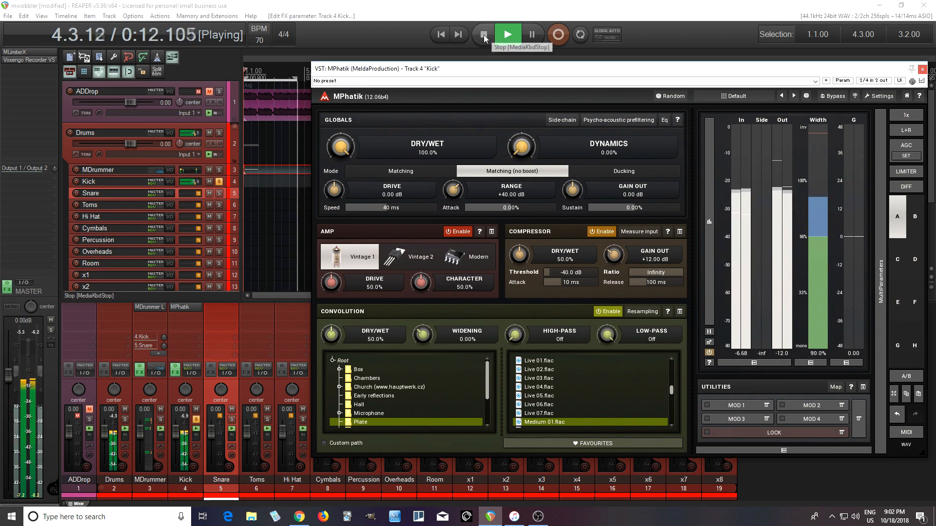
click(484, 35)
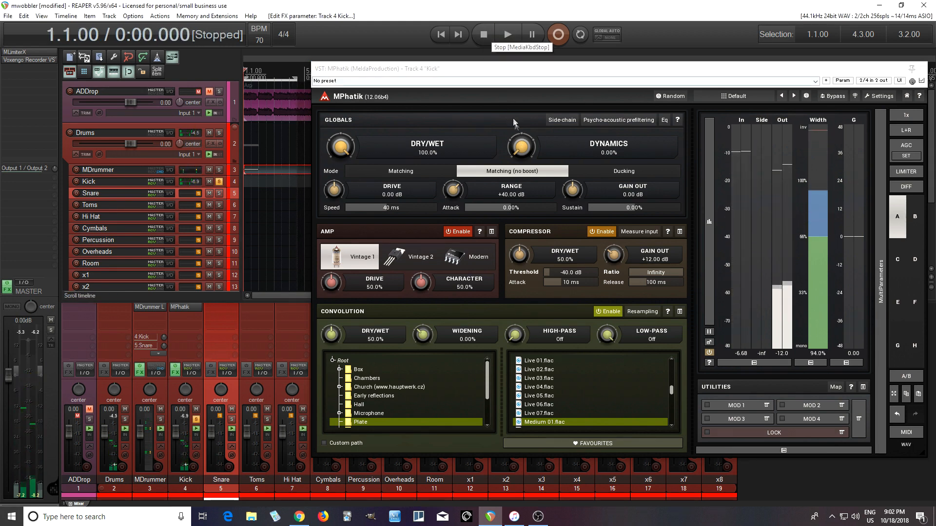
drag(524, 147, 524, 144)
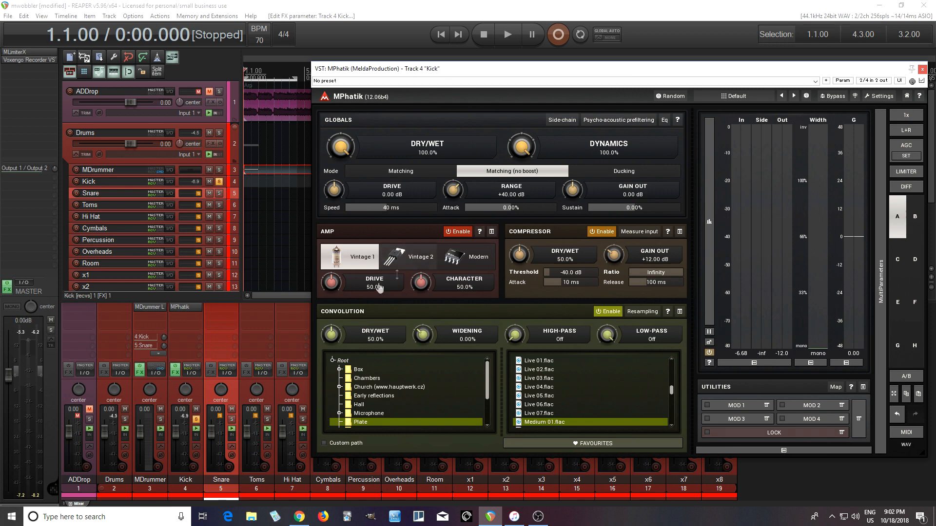
Raise the Amp Drive to 62.4% while playing the soloed kick, and stop playback.
click(511, 33)
mouse_move(333, 285)
mouse_down()
mouse_move(332, 263)
mouse_move(332, 274)
mouse_up()
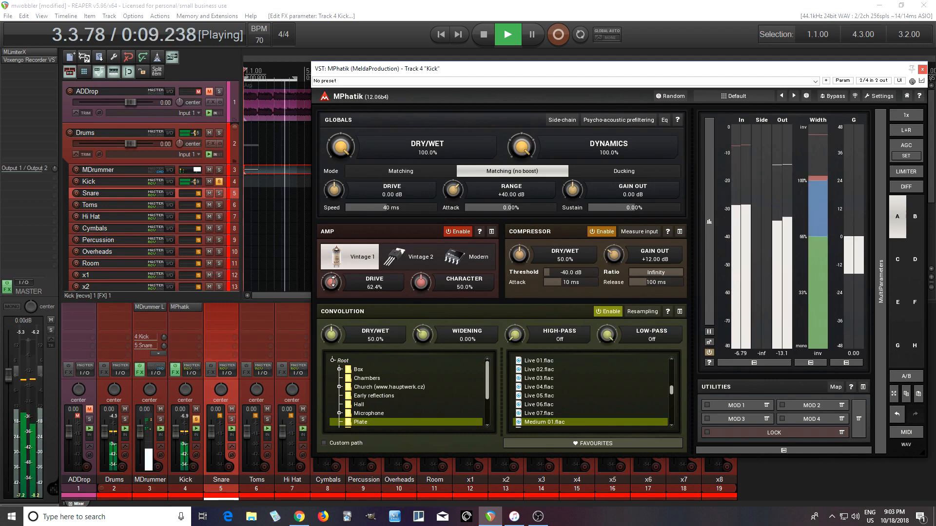
click(484, 31)
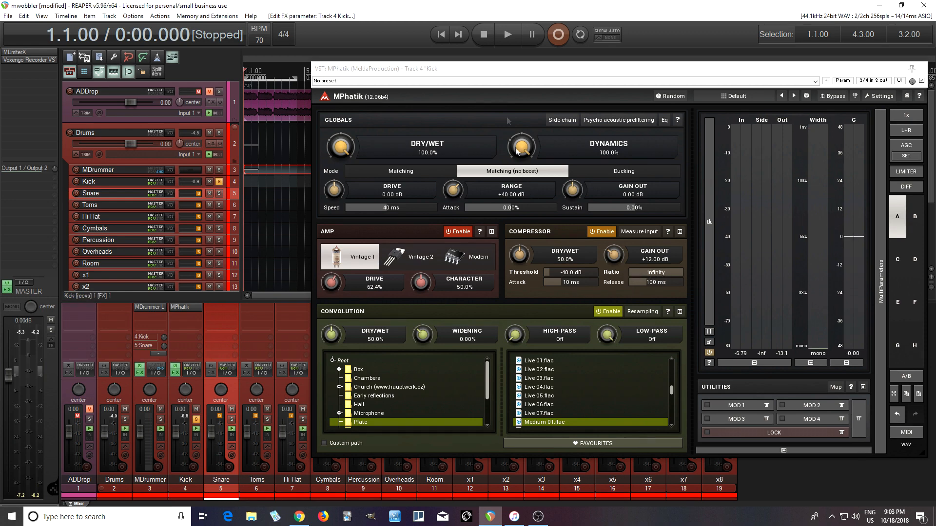
Set the Compressor dry/wet to 71.6% while playing the soloed kick, and stop playback.
click(506, 34)
drag(519, 262, 517, 257)
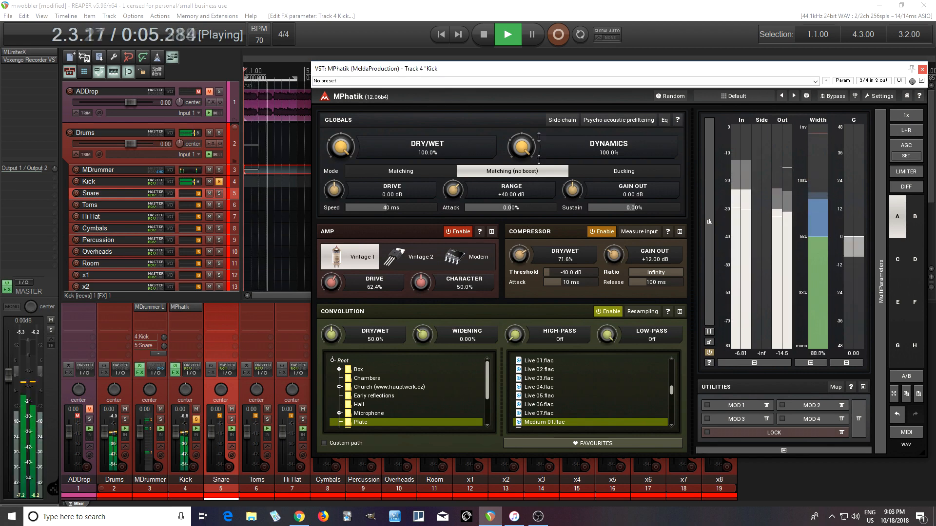
click(488, 40)
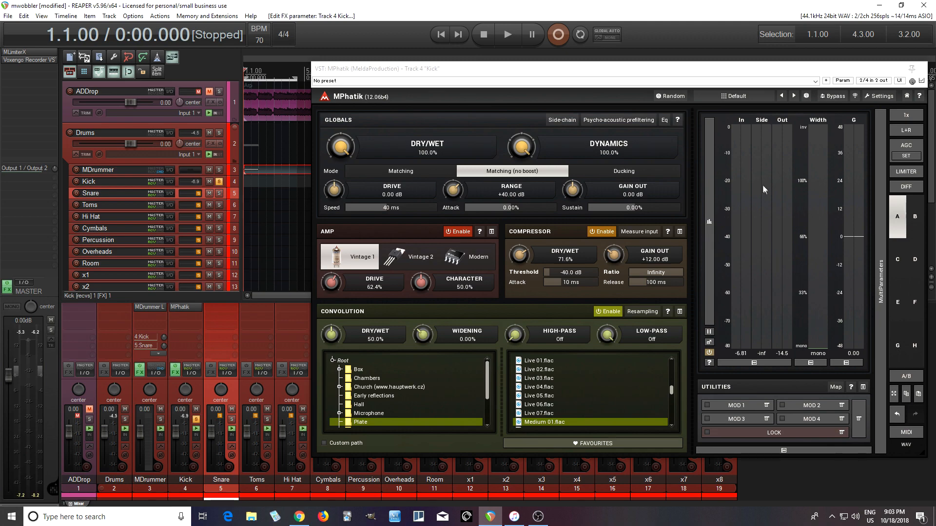
Shift the MPhatik window aside and set the global Gain Out to +6.53 dB during kick playback.
drag(560, 66, 506, 65)
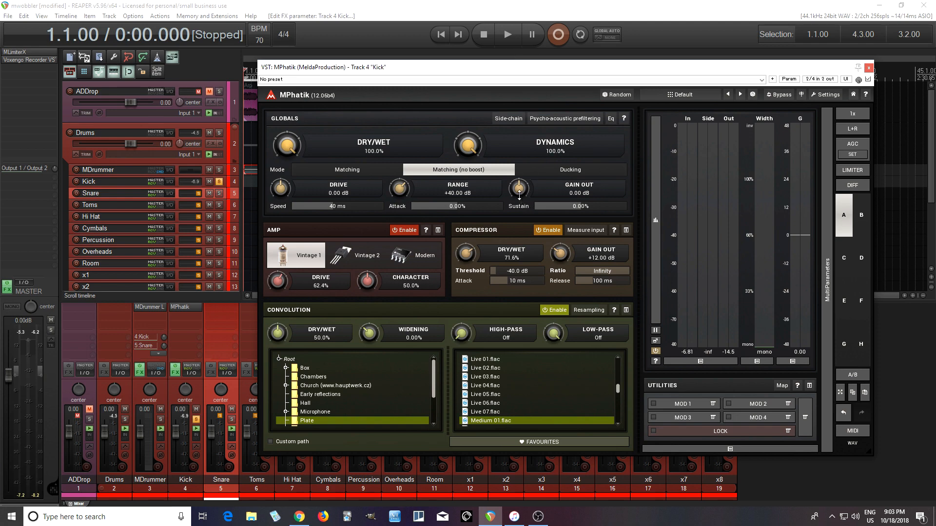
click(508, 34)
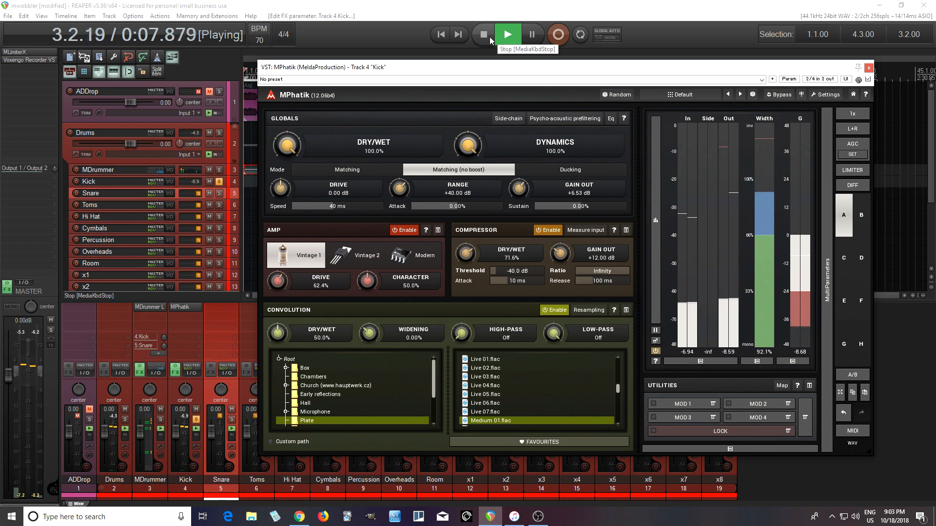
click(483, 35)
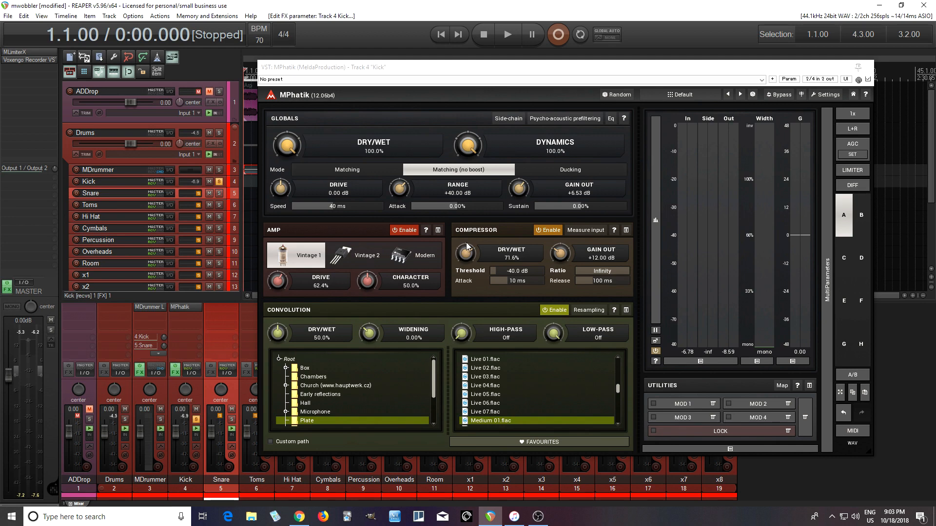
Play the kick bypassed and processed to compare the MPhatik settings at matched loudness.
click(507, 35)
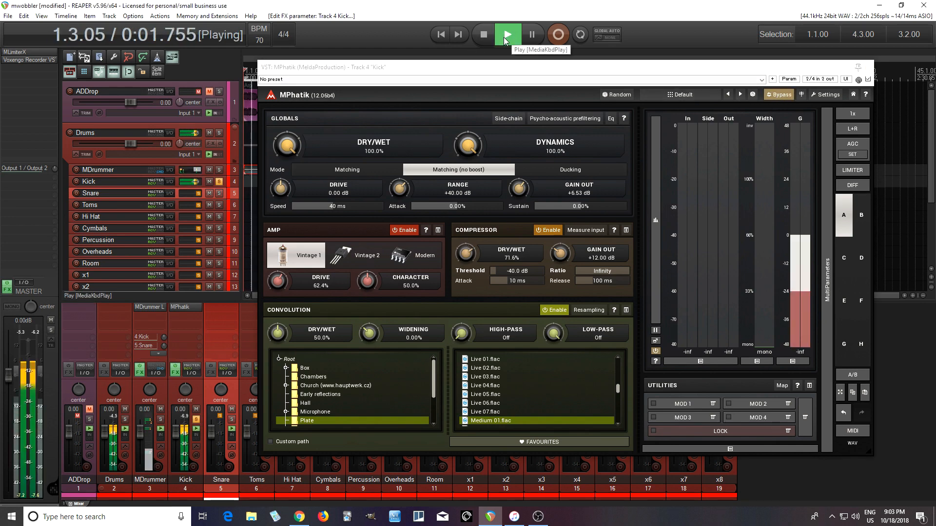
click(779, 97)
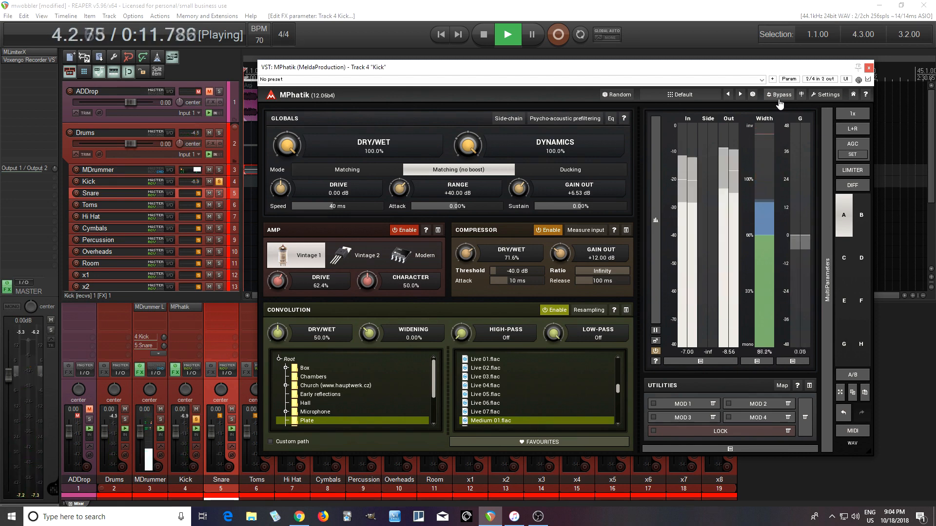
click(486, 36)
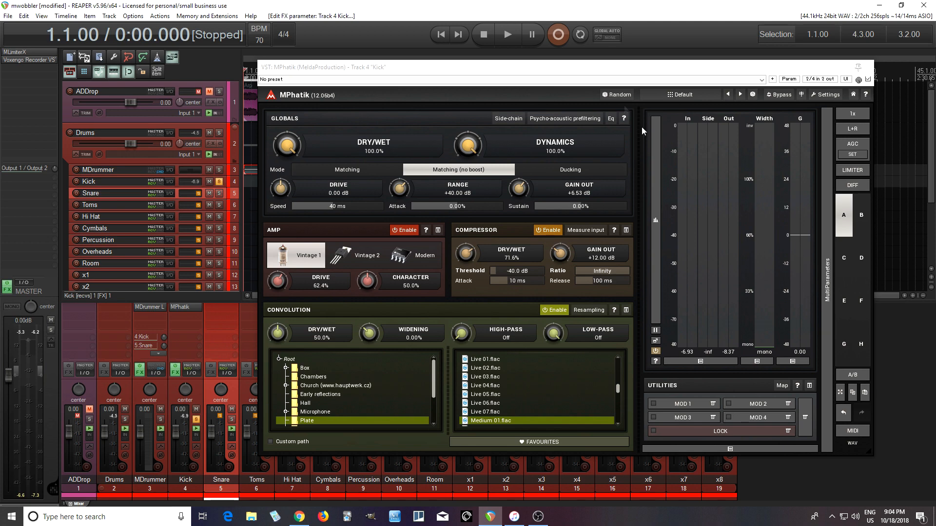
click(507, 37)
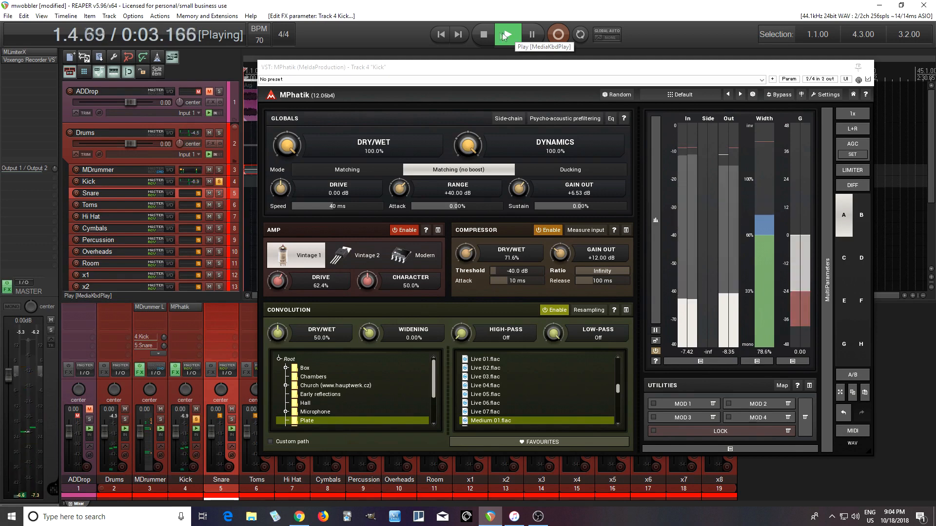
click(488, 33)
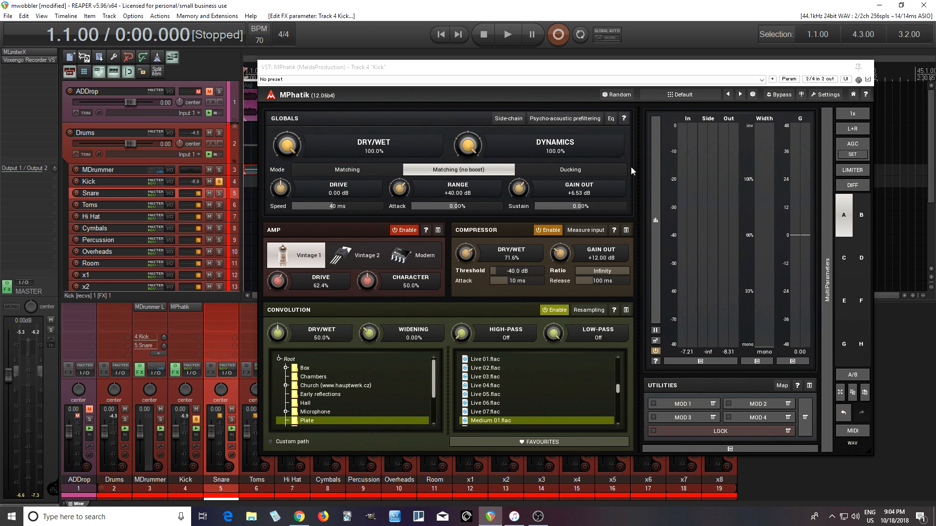
Enable the Eq in MPhatik's Globals section and adjust its curve.
click(610, 121)
mouse_move(665, 262)
mouse_down()
mouse_move(693, 262)
mouse_move(680, 264)
mouse_up()
click(720, 388)
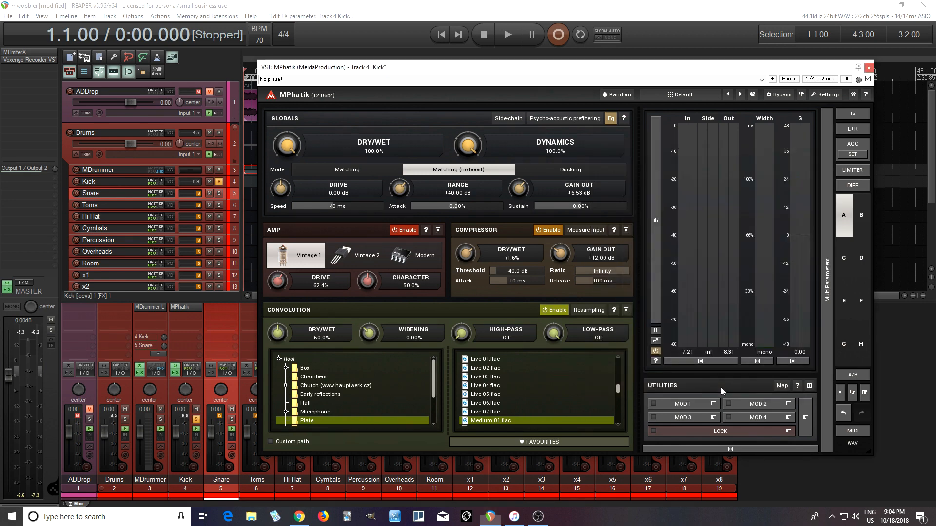
Play the equalized kick and set the global Gain Out to +6.91 dB.
click(514, 38)
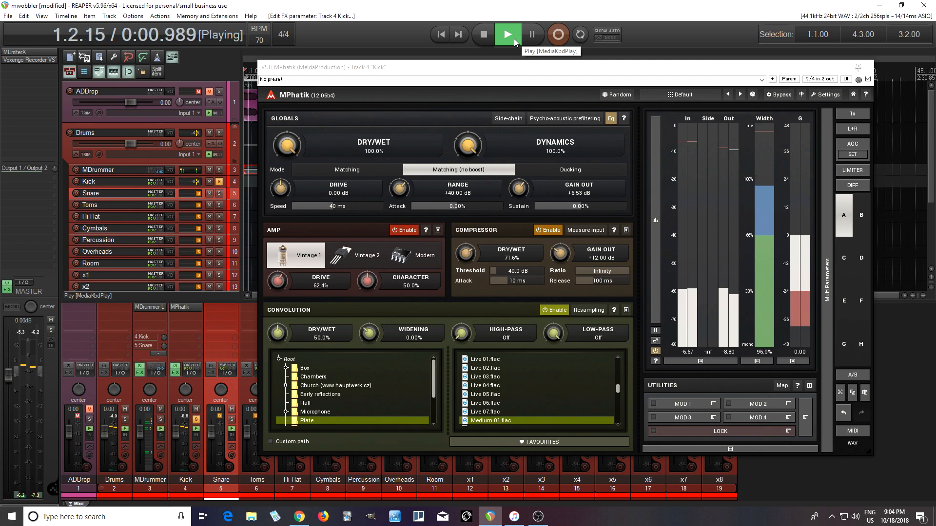
drag(540, 190, 540, 188)
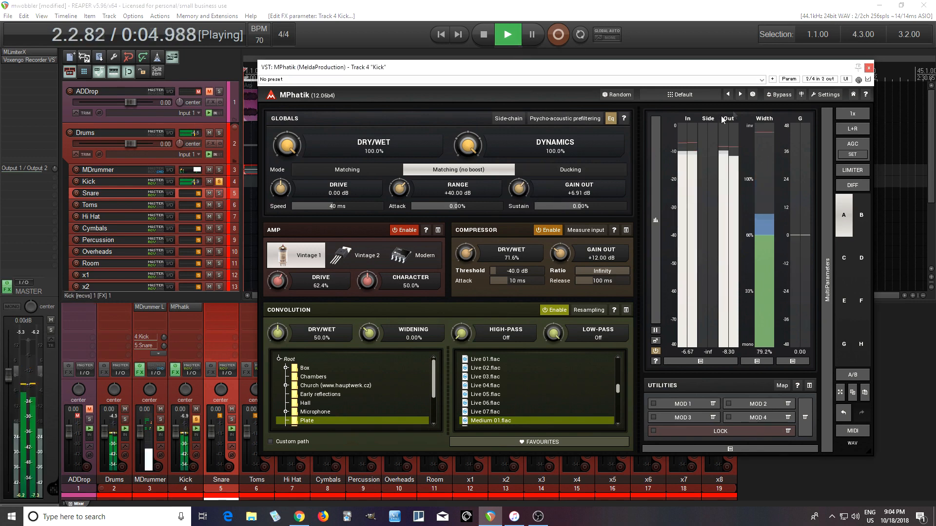
click(486, 42)
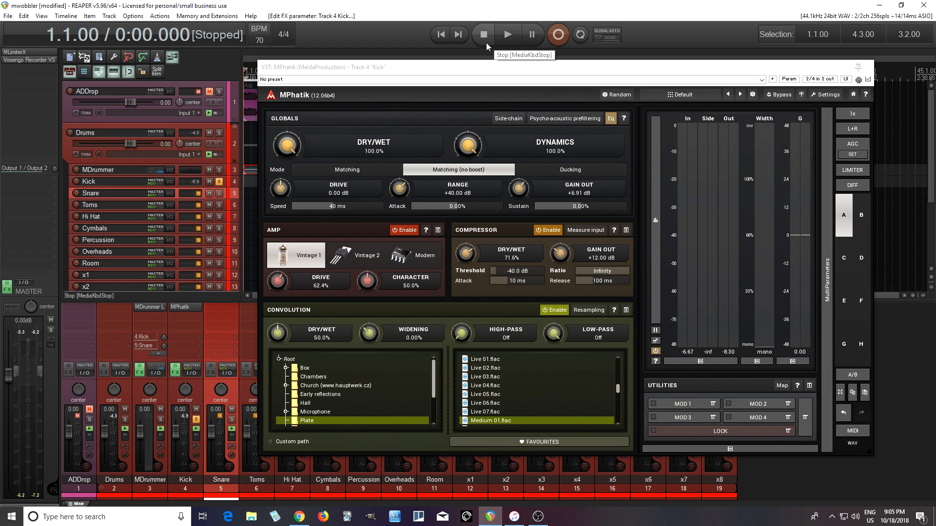
Load the BassDrum Enricher preset in the kick's MPhatik and play the kick with the global Gain Out at -0.96 dB.
click(691, 96)
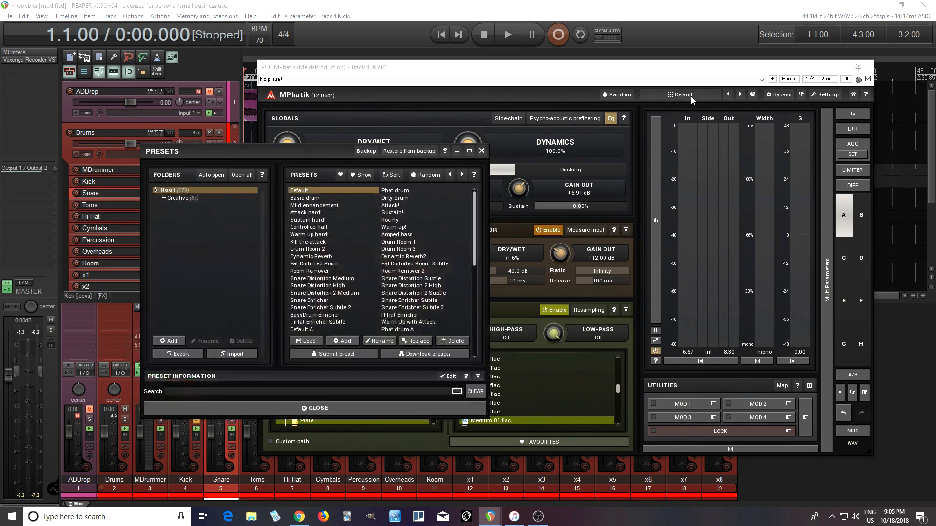
click(334, 315)
click(343, 409)
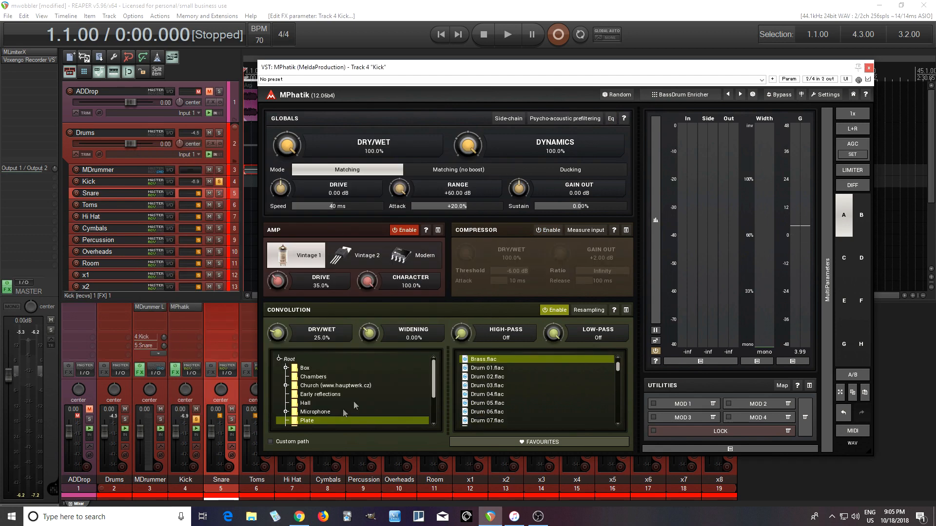
click(508, 35)
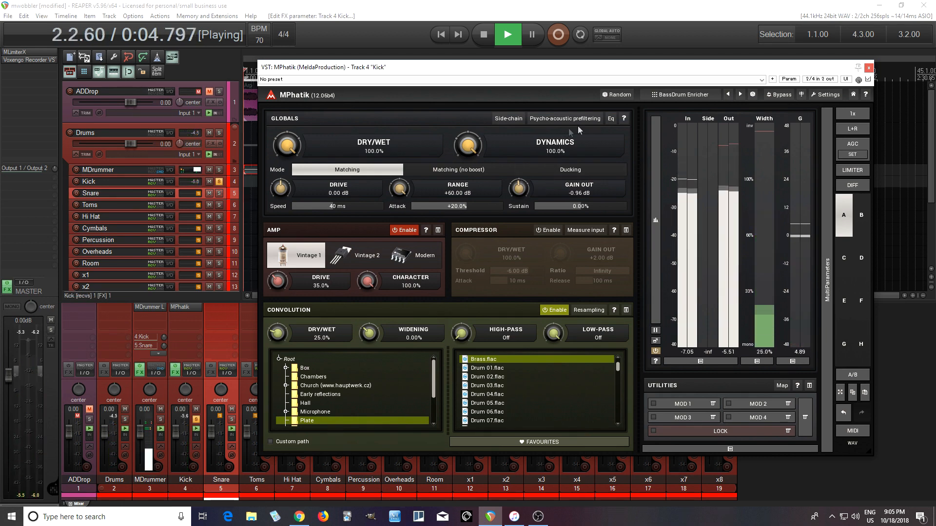
Enable the Globals Eq and shift its low-cut point to about 168 Hz.
click(611, 118)
click(758, 148)
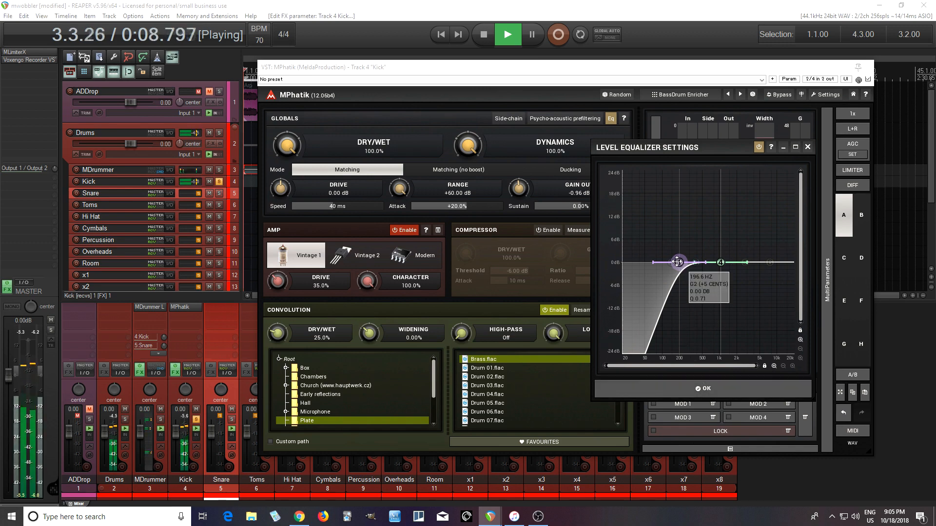
drag(678, 262, 673, 262)
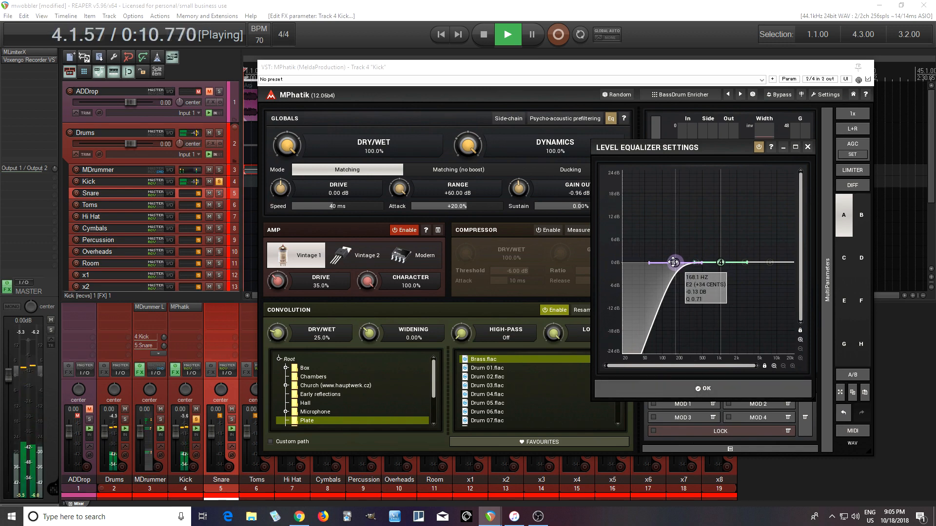
click(704, 389)
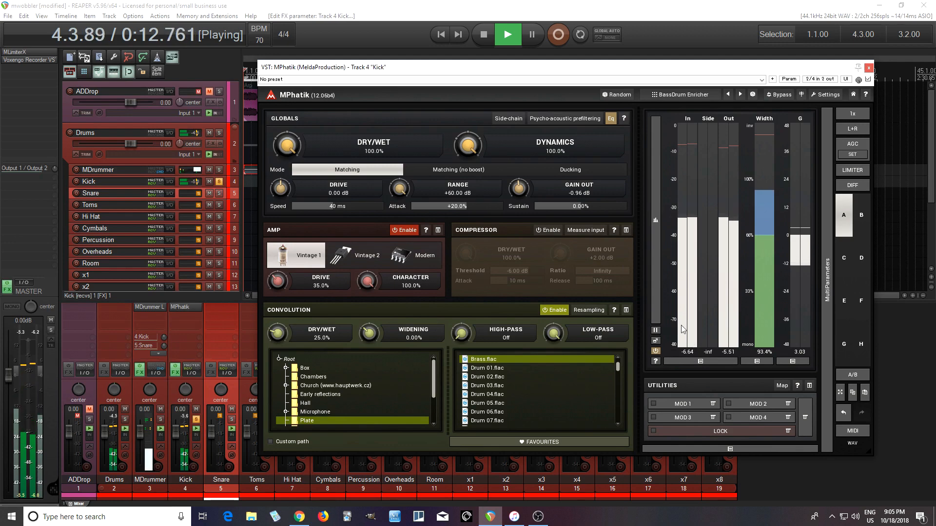
Compare the bypassed and processed kick during playback, and unsolo the Kick track once stopped.
click(777, 96)
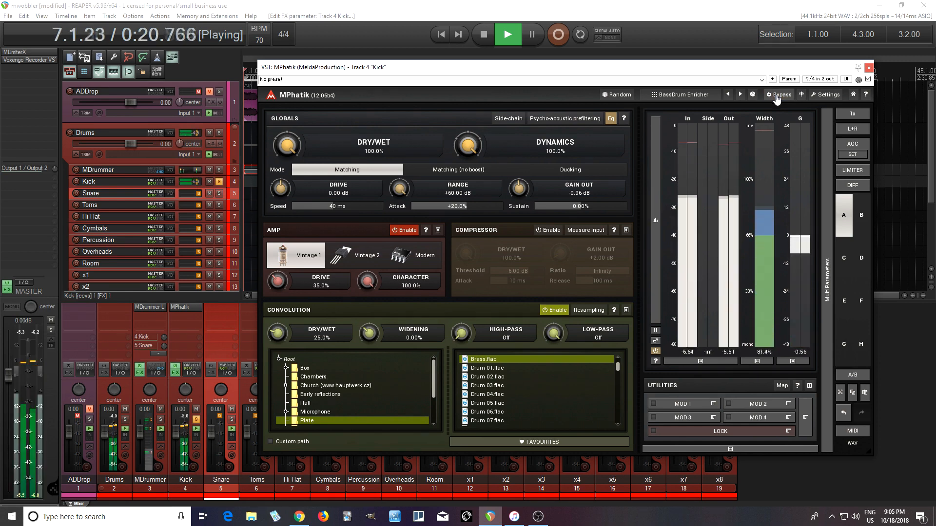
click(481, 37)
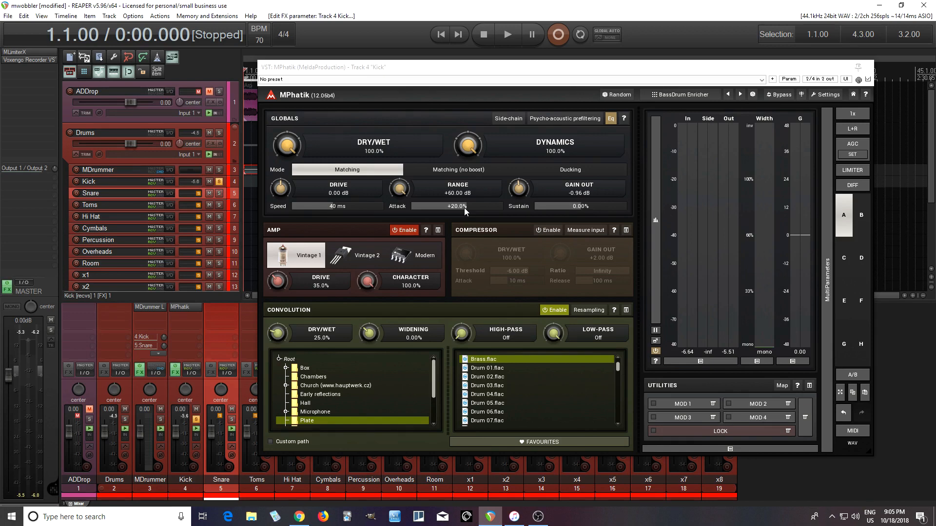
click(196, 421)
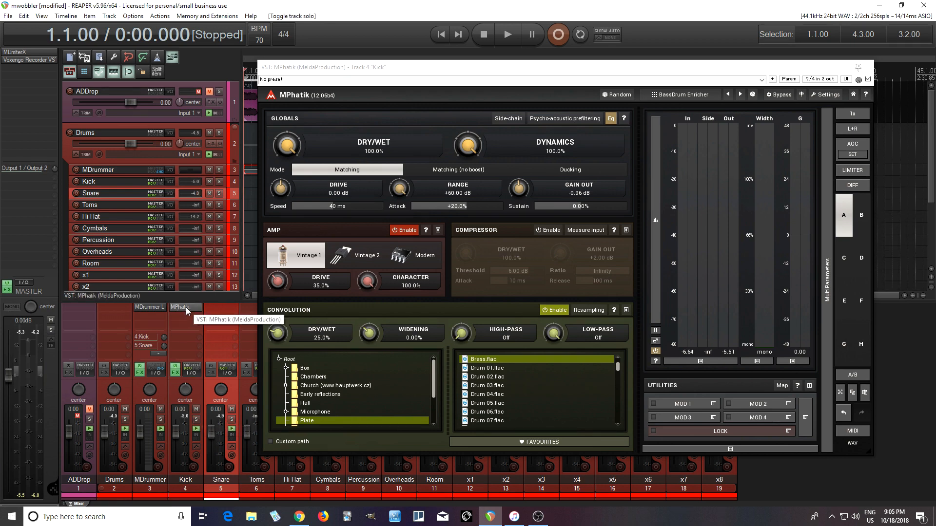
Copy the MPhatik plugin from the Kick track to the Snare track and close the kick's plugin window.
key(alt)
drag(186, 307, 217, 306)
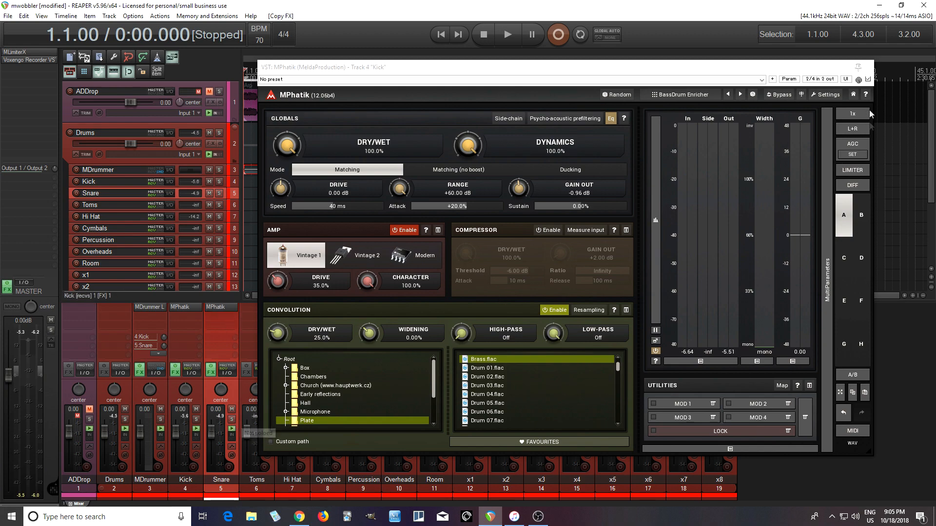
click(868, 68)
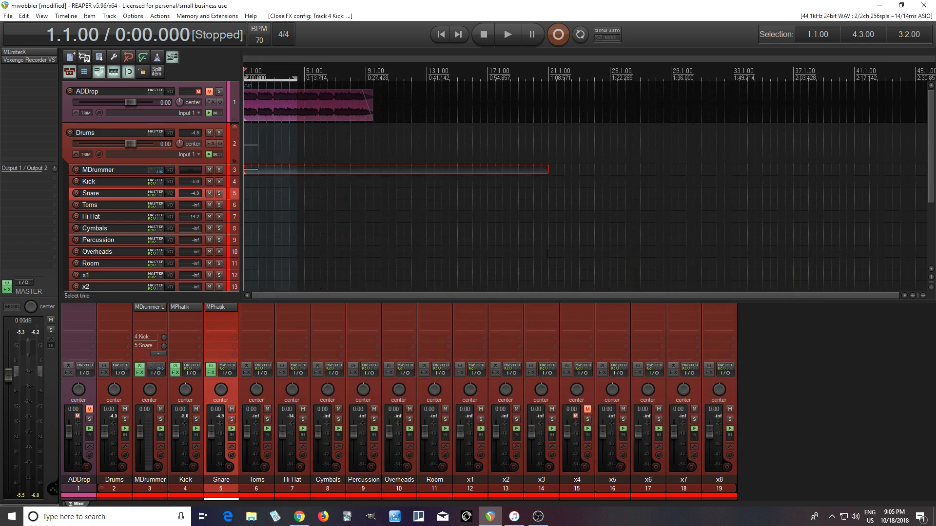
Solo the Snare track and play it with its MPhatik open and bypassed.
click(231, 419)
click(223, 306)
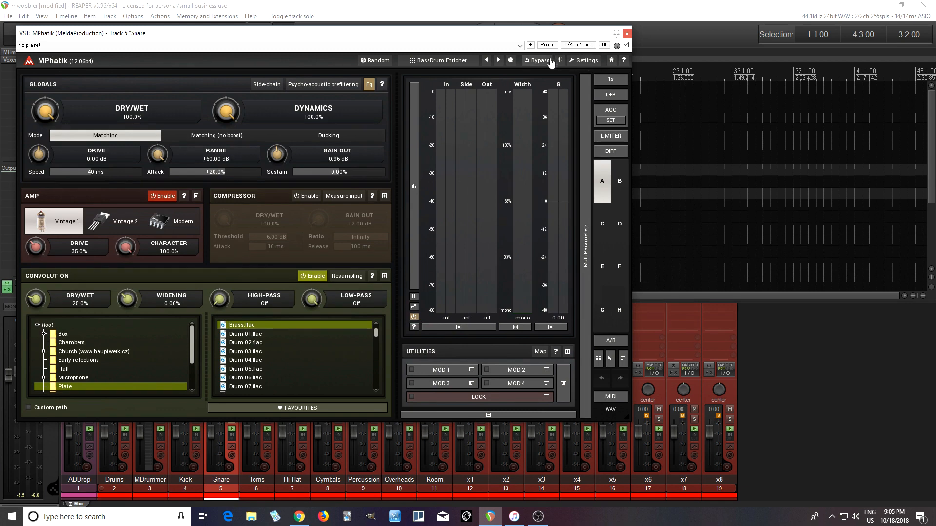
drag(532, 35, 657, 70)
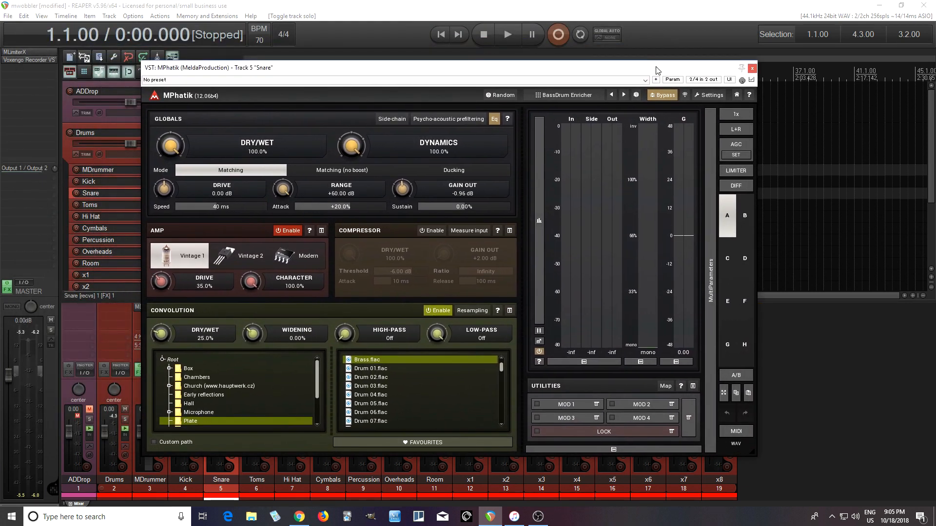
click(513, 33)
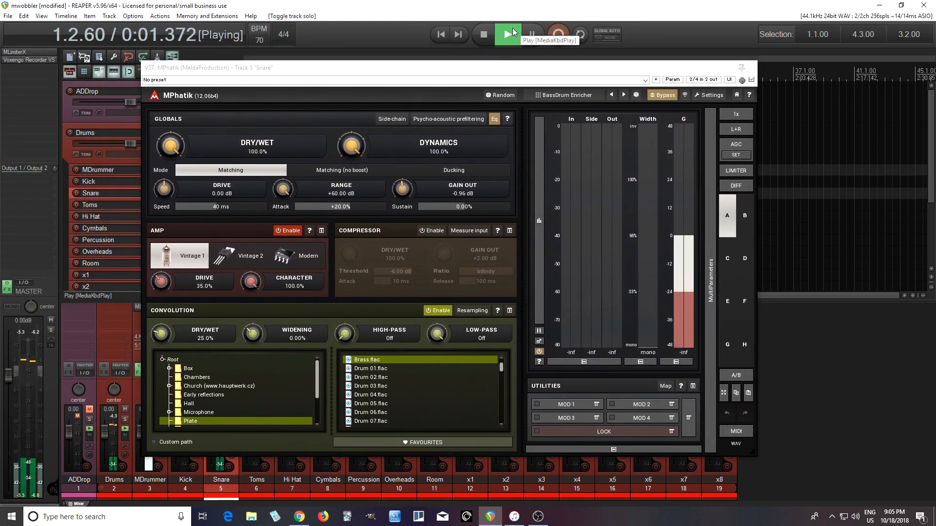
click(484, 33)
Load the Snare Distortion High preset in the snare's MPhatik and take the plugin out of bypass.
click(573, 96)
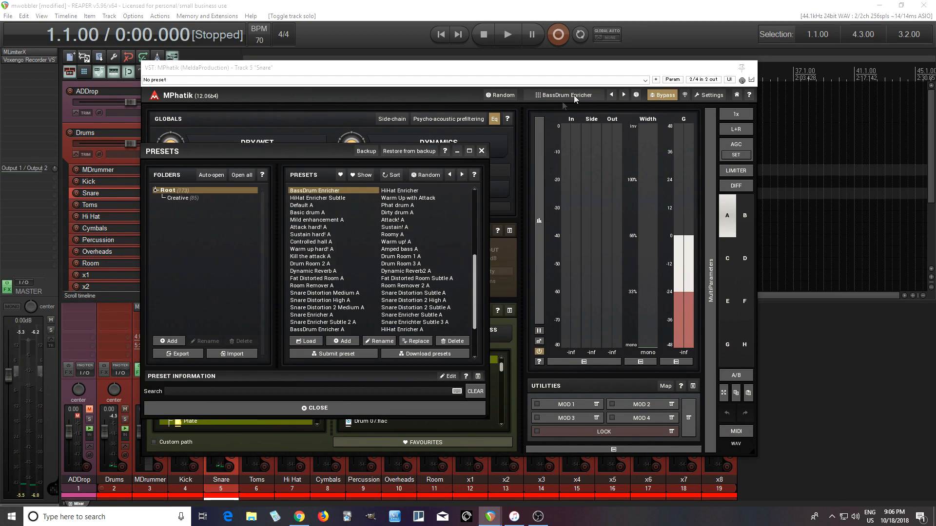
scroll(416, 251, up, 2)
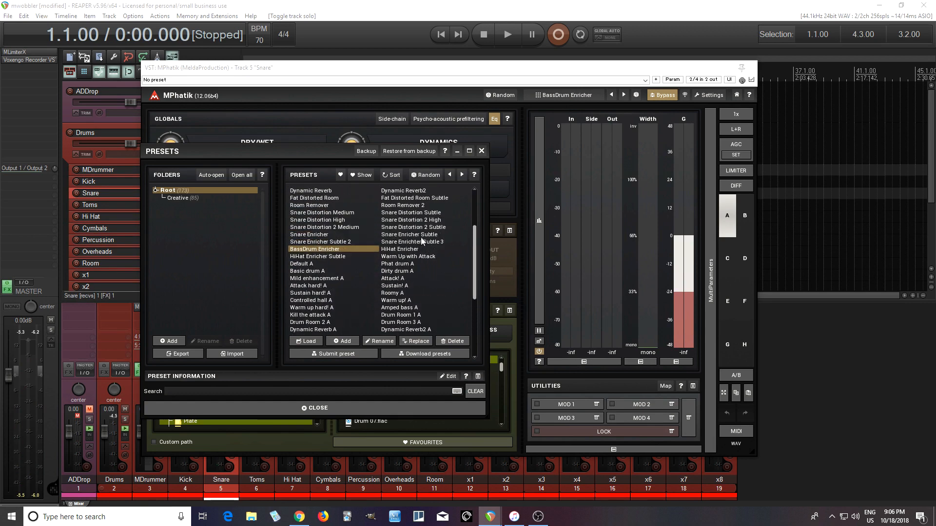
click(340, 220)
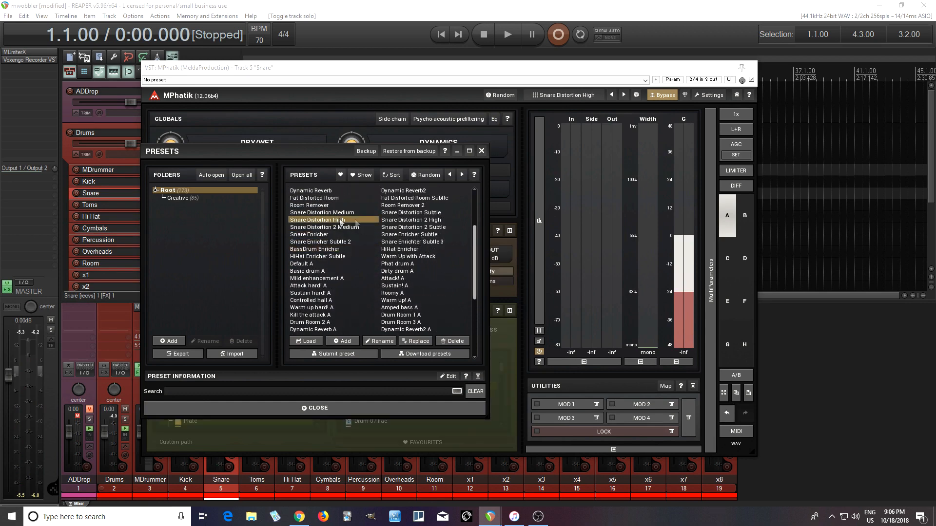
click(382, 408)
click(661, 98)
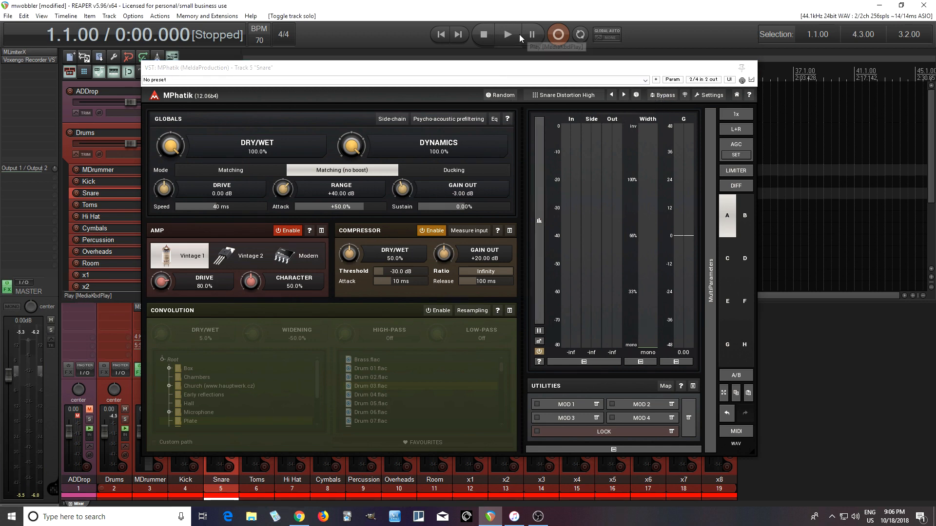
Set the global Gain Out to -3.96 dB during snare playback and compare the processed sound with the bypassed one.
click(508, 44)
drag(404, 191, 404, 197)
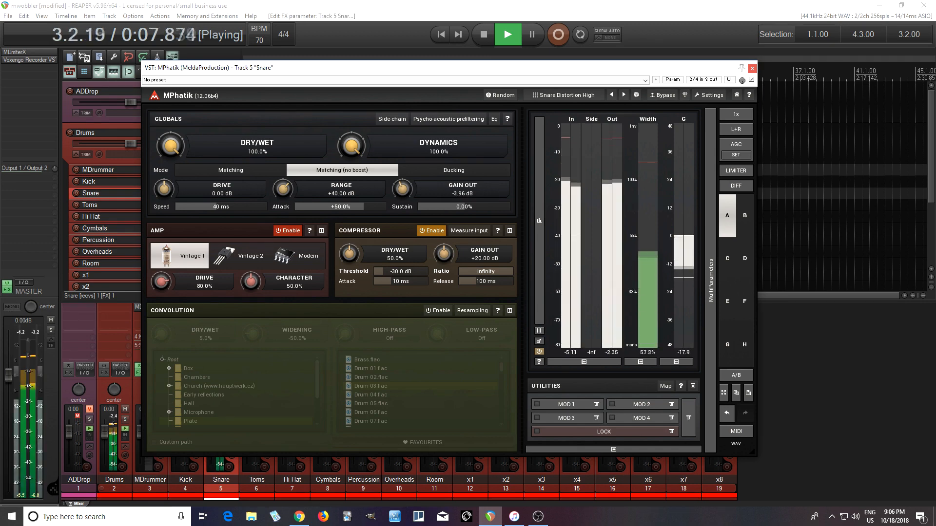
click(664, 96)
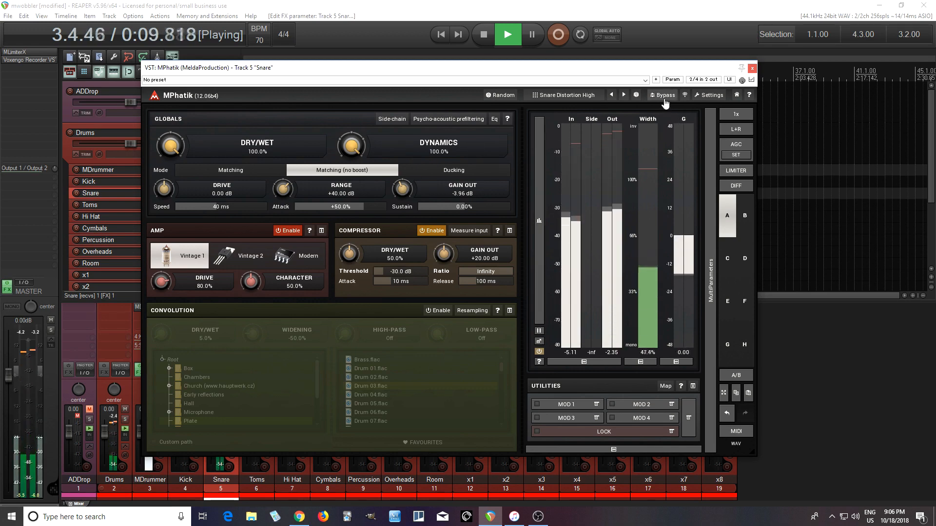
click(482, 35)
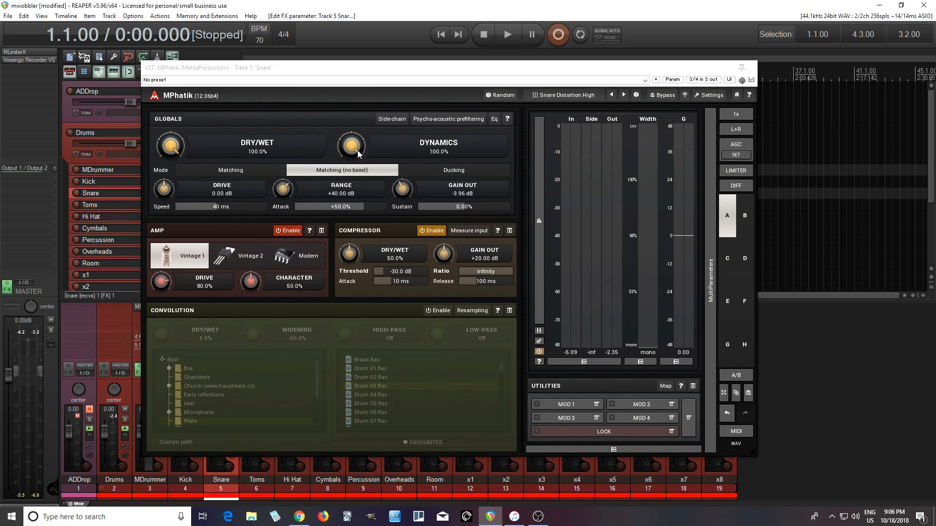
Shift the MPhatik window aside and lower the global Dynamics to 82.8% while auditioning the snare.
drag(469, 73, 522, 84)
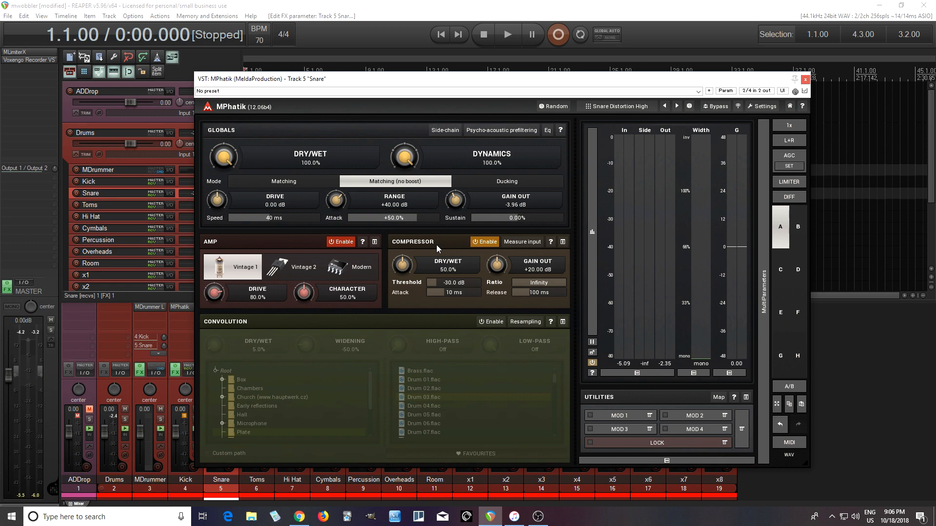
click(510, 33)
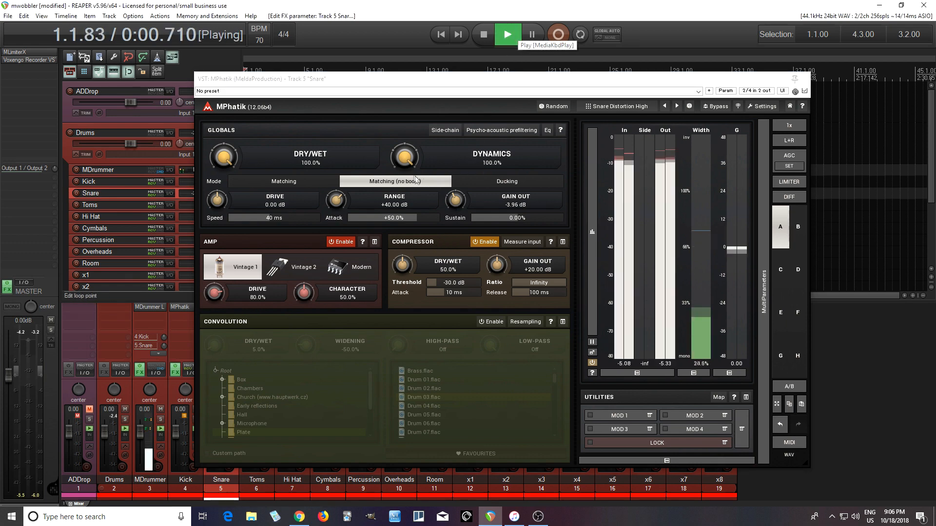
mouse_move(405, 161)
mouse_down()
mouse_move(404, 209)
mouse_move(404, 163)
mouse_up()
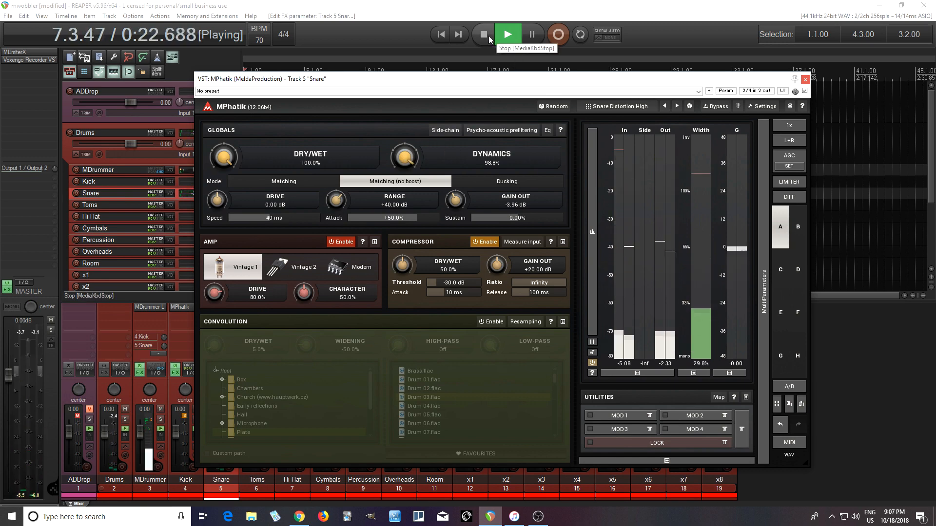
click(488, 38)
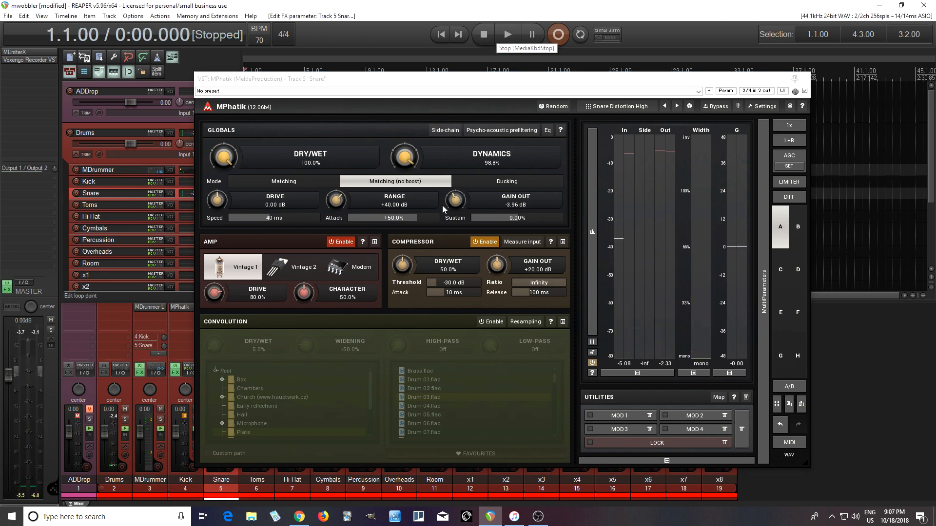
click(409, 161)
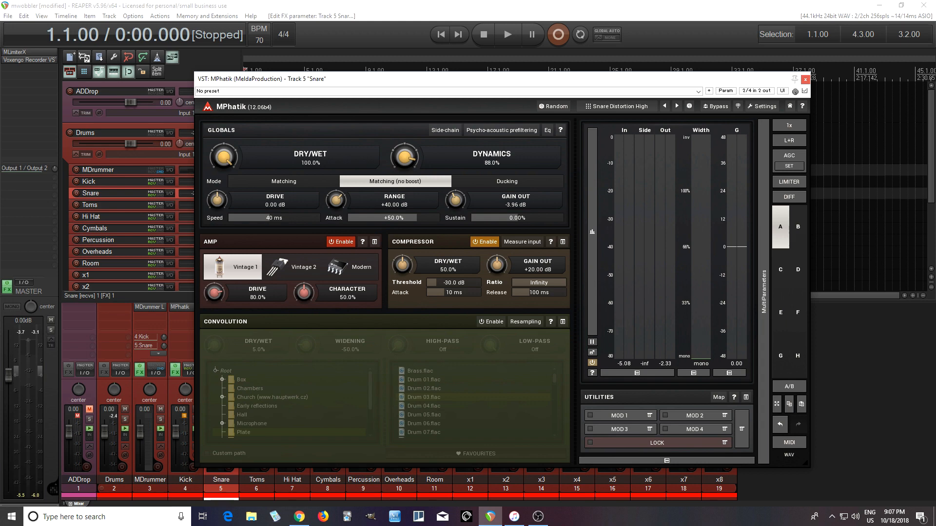
click(507, 34)
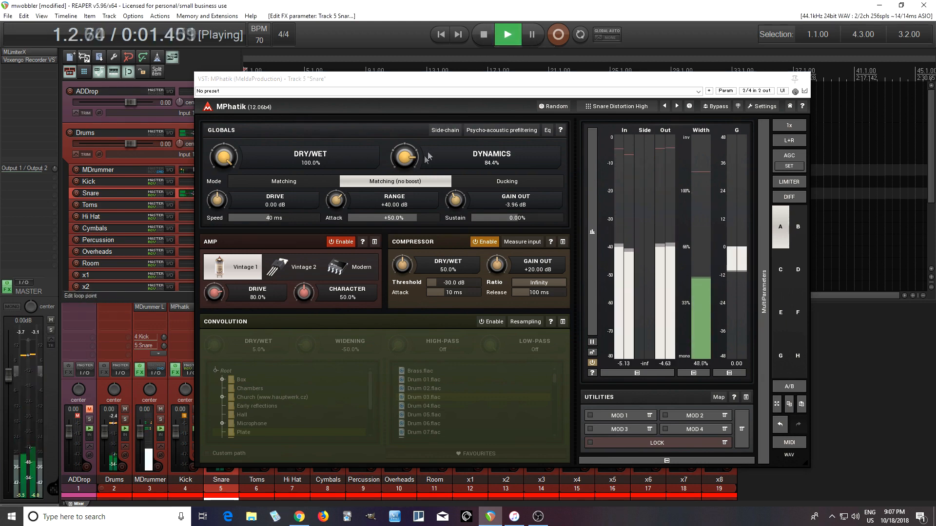
drag(411, 154, 412, 157)
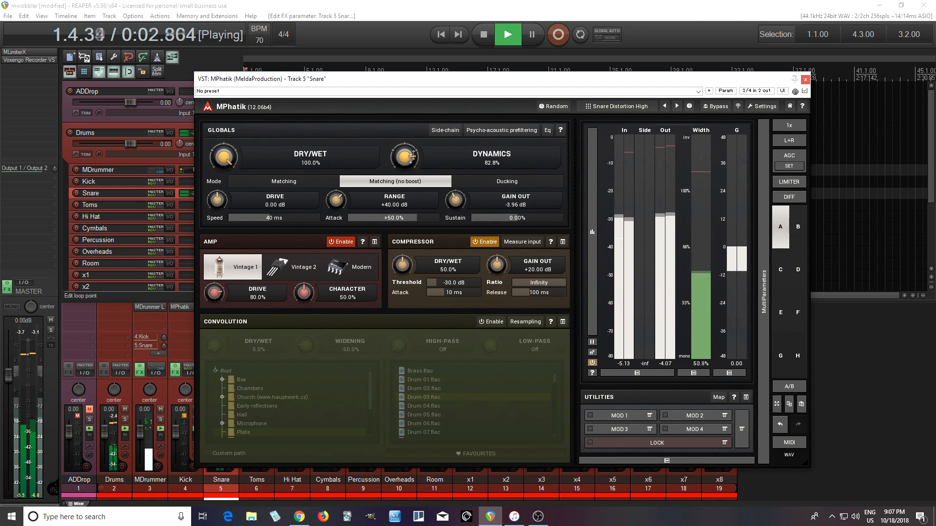
click(489, 35)
click(490, 35)
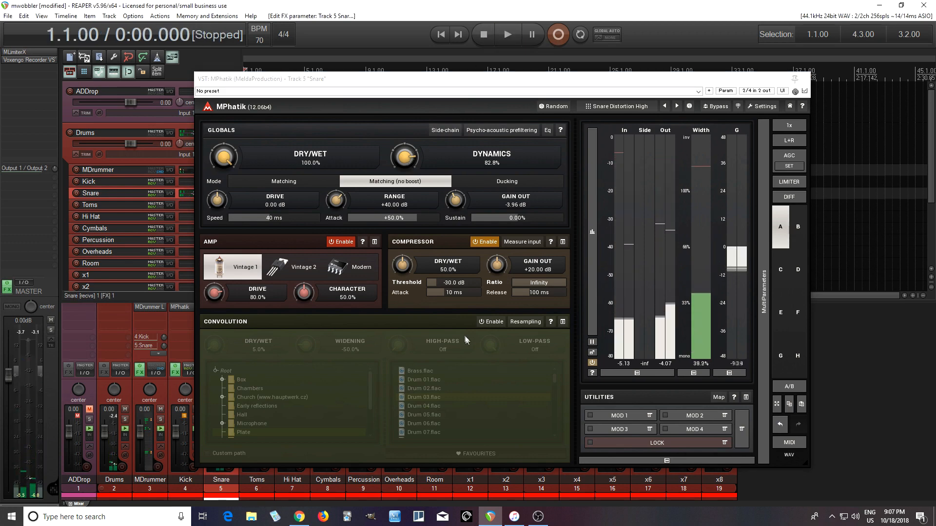
Enable Convolution at 7.4% Dry/Wet and set the global Dynamics to 85.6% while auditioning the snare.
click(492, 323)
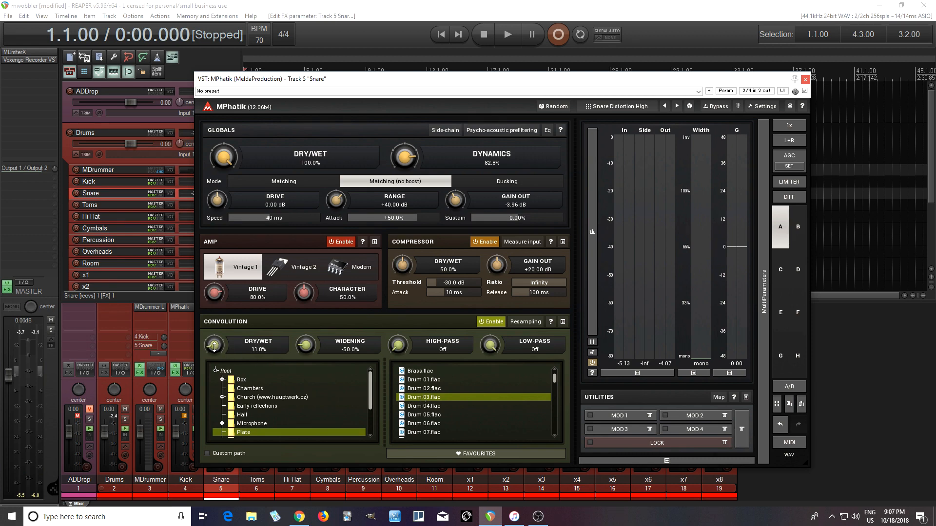
click(507, 38)
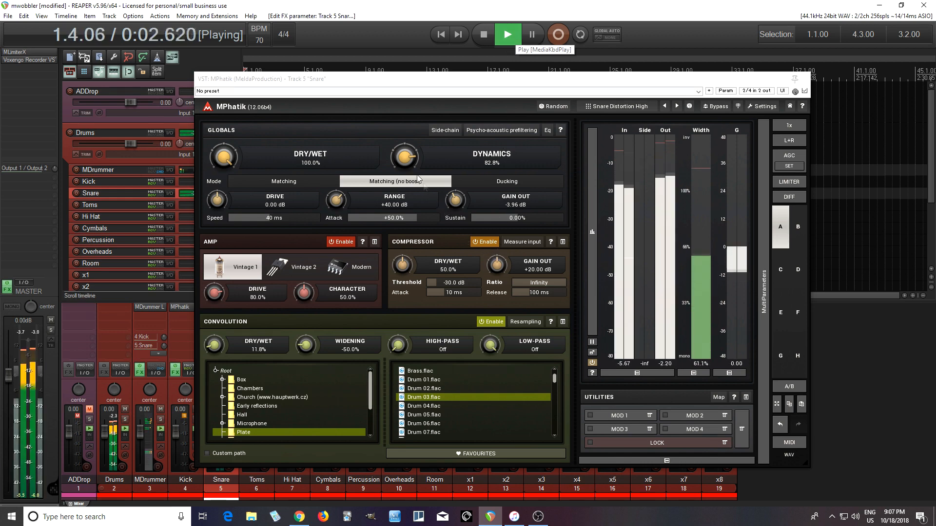
drag(405, 160, 405, 156)
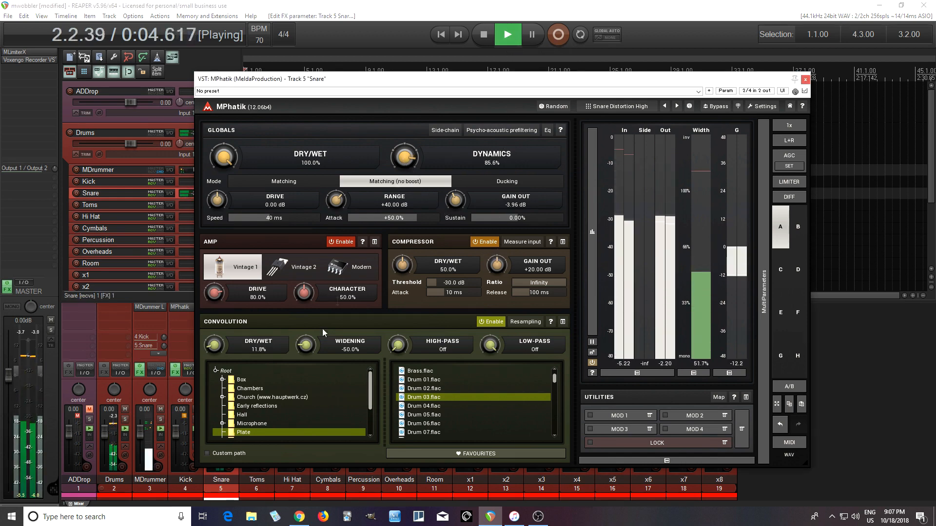
drag(215, 345, 215, 351)
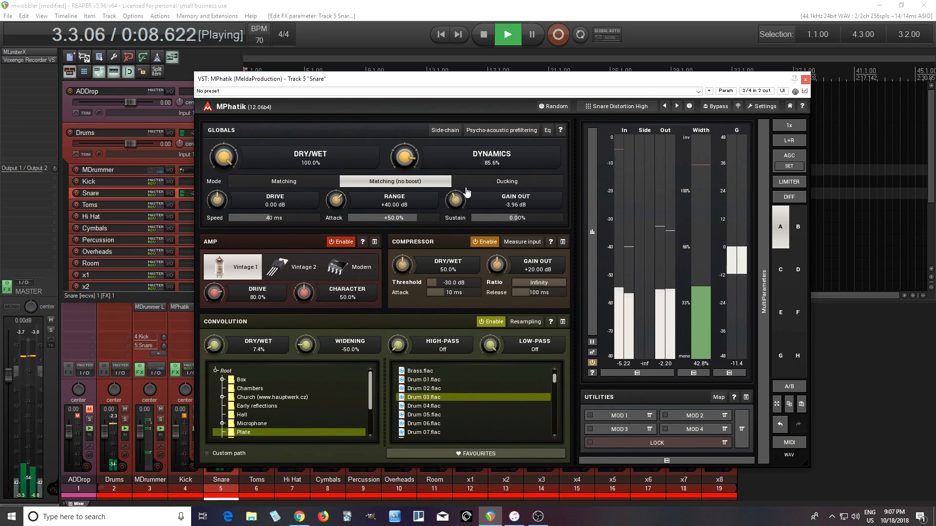
click(489, 38)
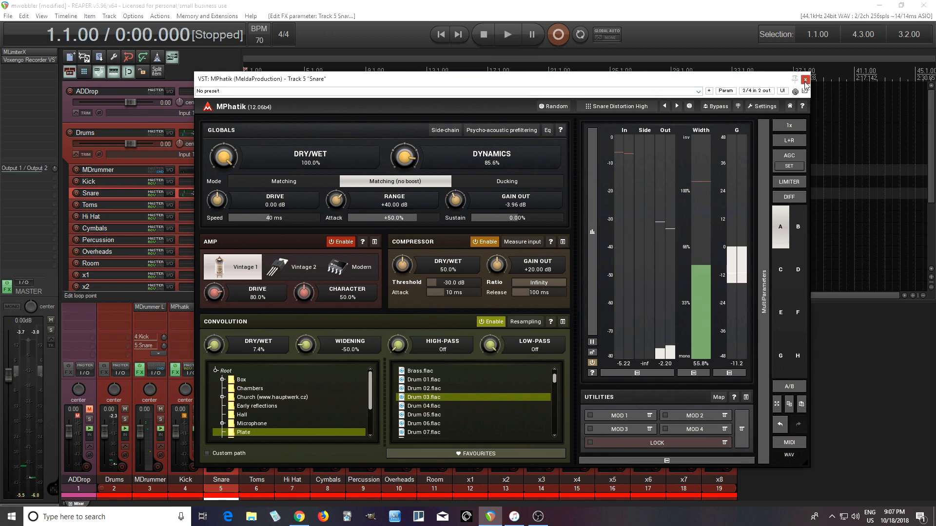
Close the snare's MPhatik window and unsolo the Snare track.
click(801, 78)
click(231, 419)
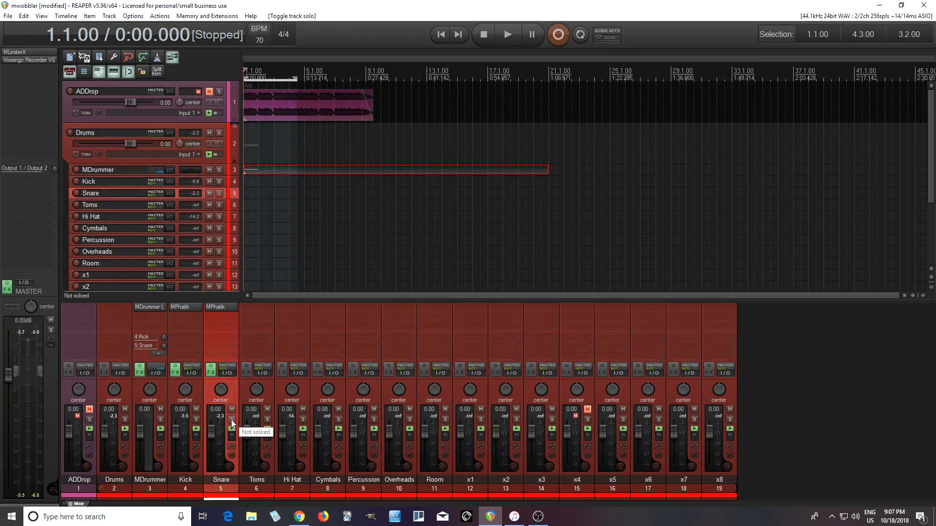
Play the full drums and compare the processed Kick and Snare with all their FX bypassed, restoring the FX before stopping playback.
click(508, 35)
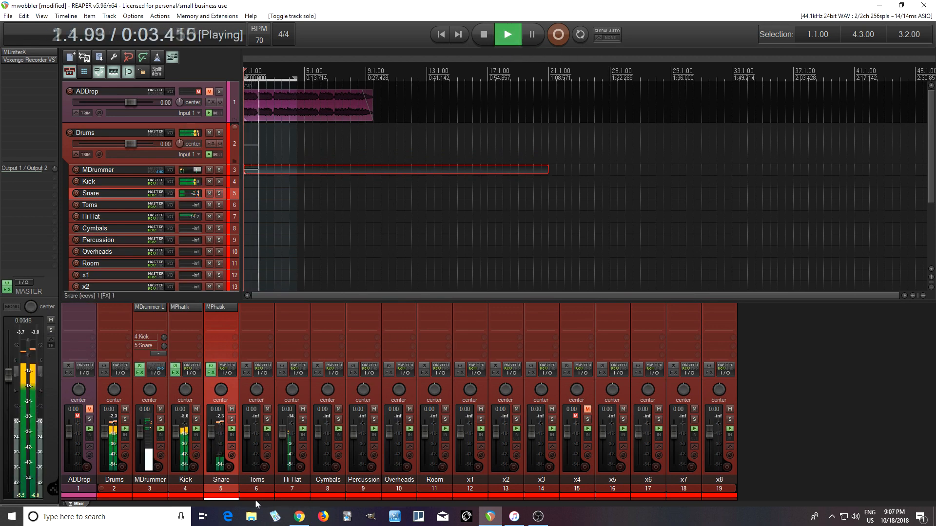
click(187, 489)
ctrl+click(218, 489)
click(109, 16)
mouse_move(146, 141)
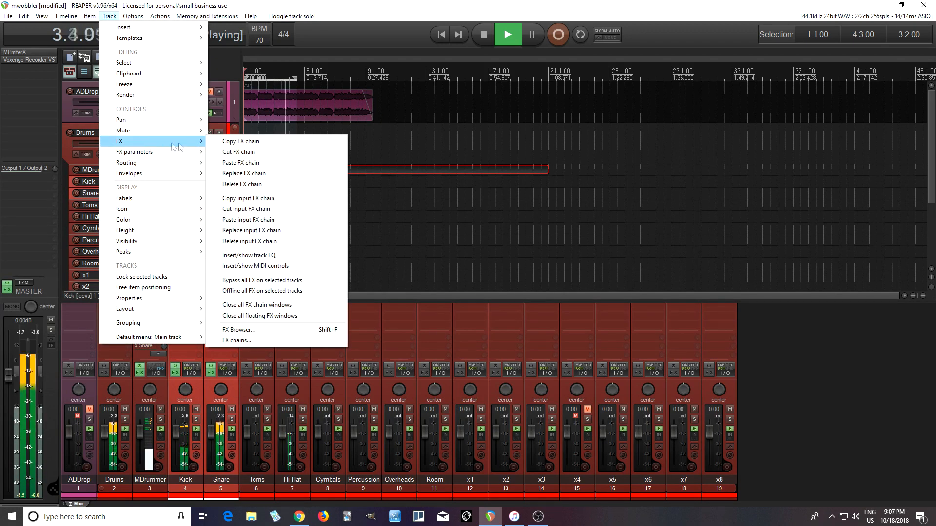
click(294, 280)
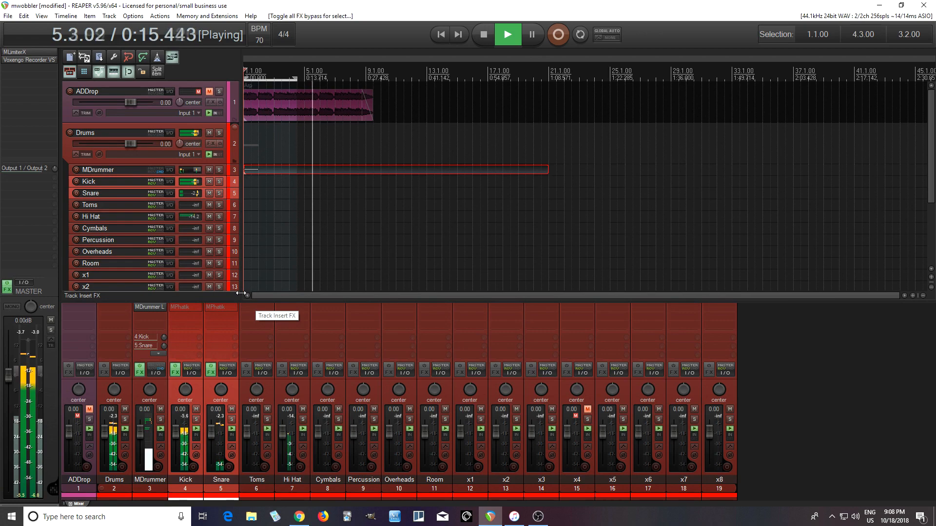
click(23, 16)
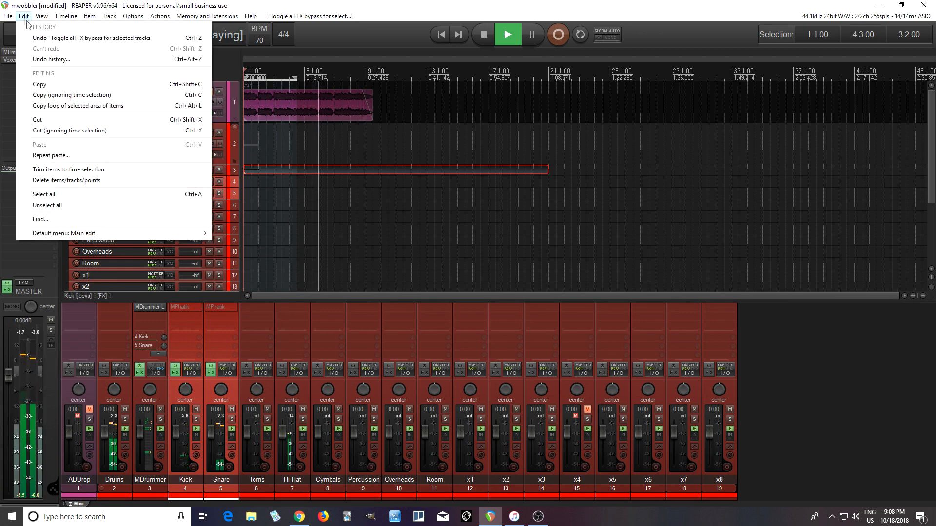
click(58, 39)
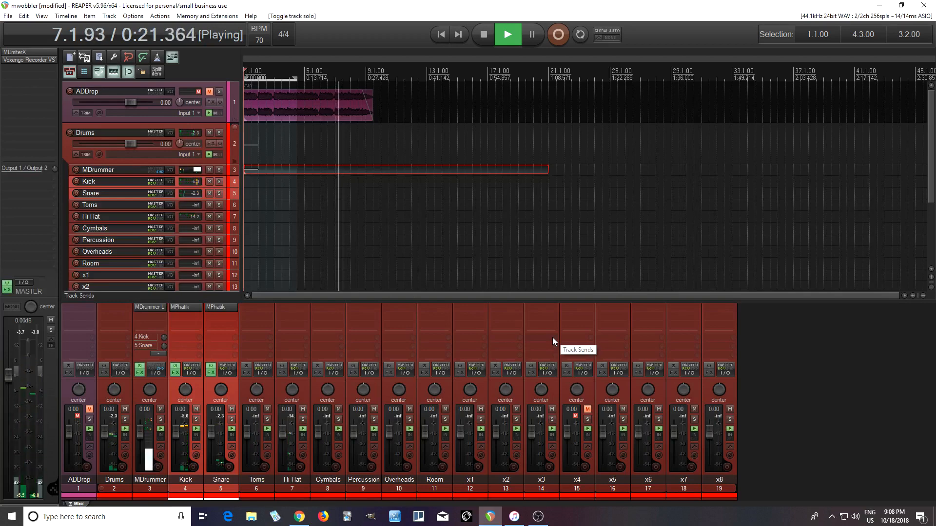
click(483, 40)
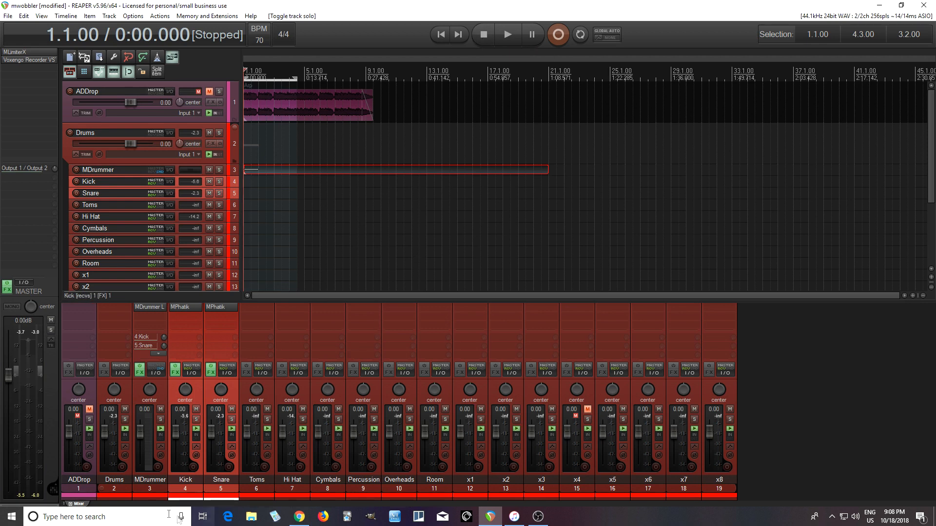
Unmute and solo the ADDrop track and audition its unprocessed sound.
click(90, 410)
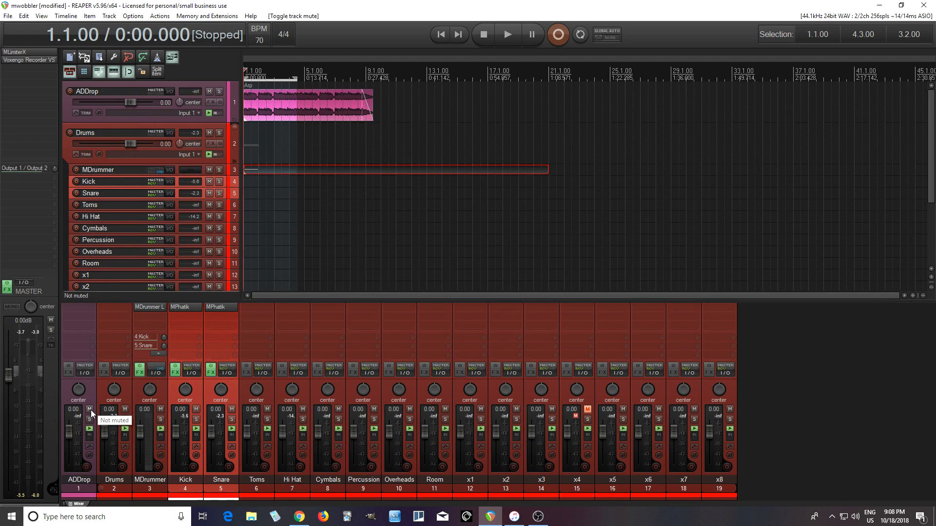
click(89, 420)
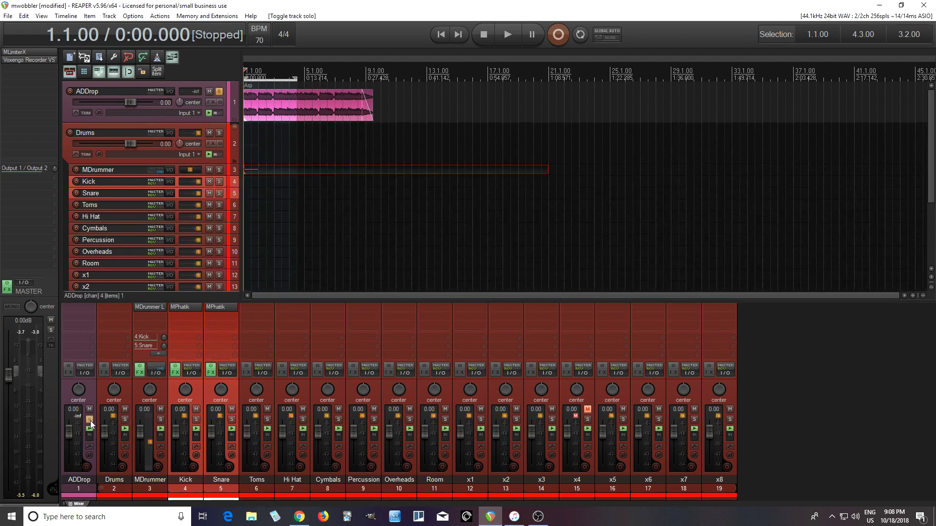
click(508, 35)
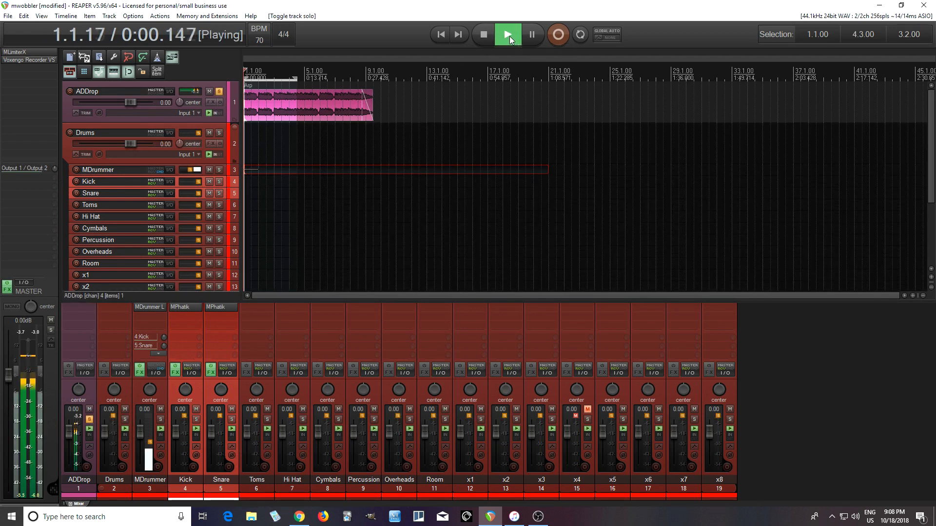
click(484, 36)
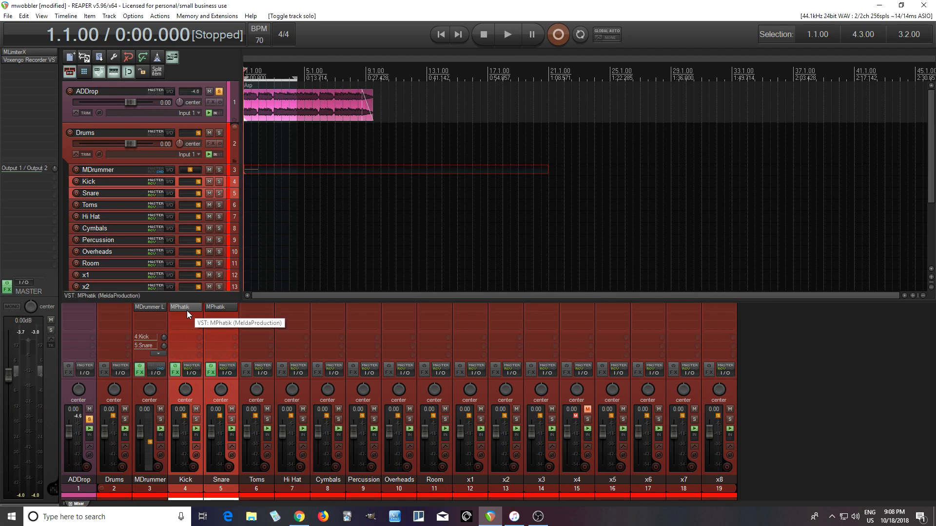
Copy the Snare track's MPhatik to the ADDrop track and load the Default preset in the copy.
drag(218, 309, 72, 308)
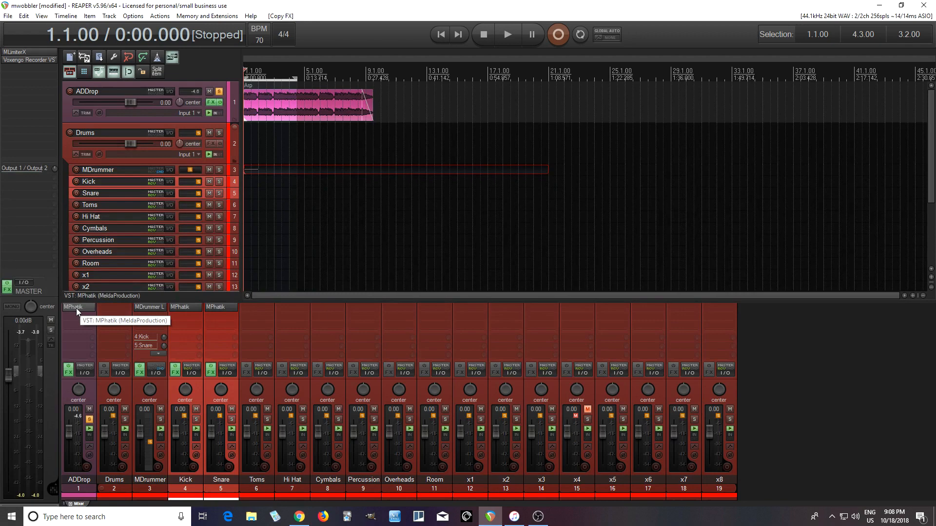
click(76, 308)
click(439, 61)
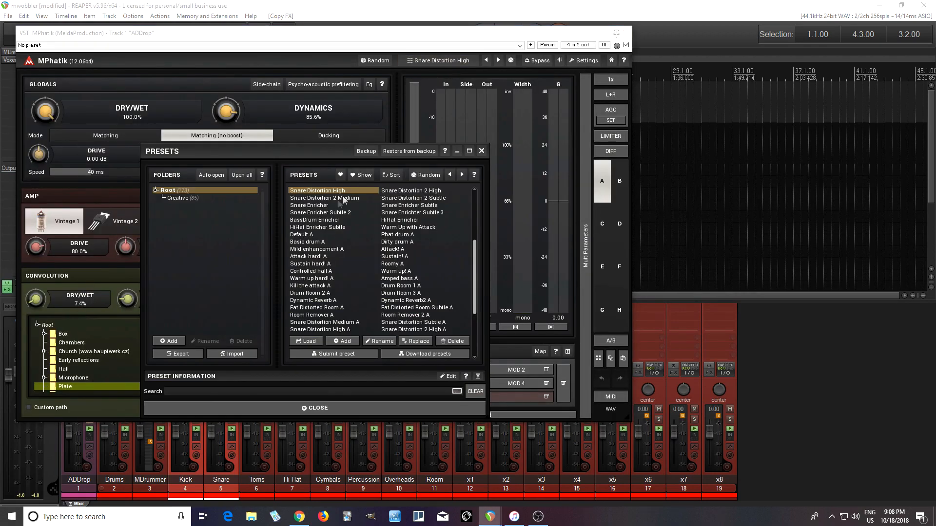
scroll(346, 265, up, 2)
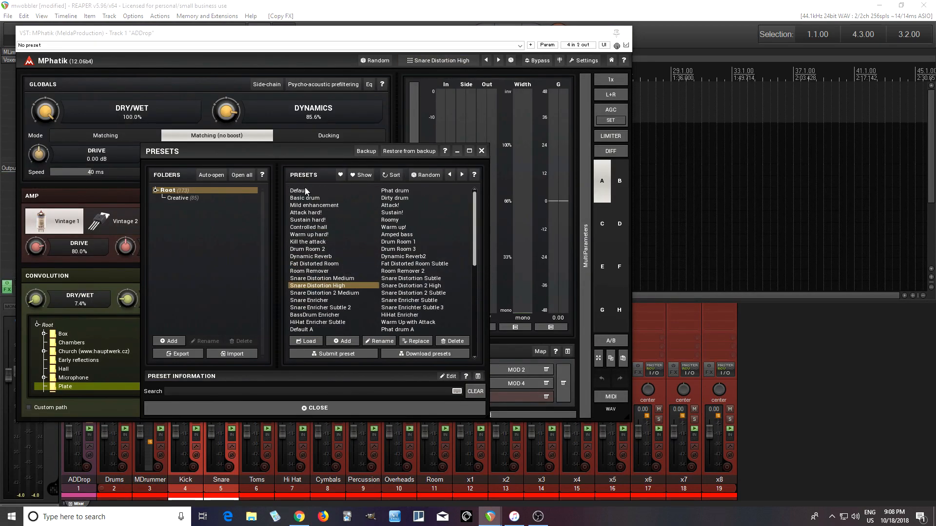
click(303, 191)
click(482, 152)
Send the Snare track to channels 3/4 of the ADDrop track and enable Side-chain in ADDrop's MPhatik.
drag(476, 35, 714, 84)
drag(227, 378, 554, 249)
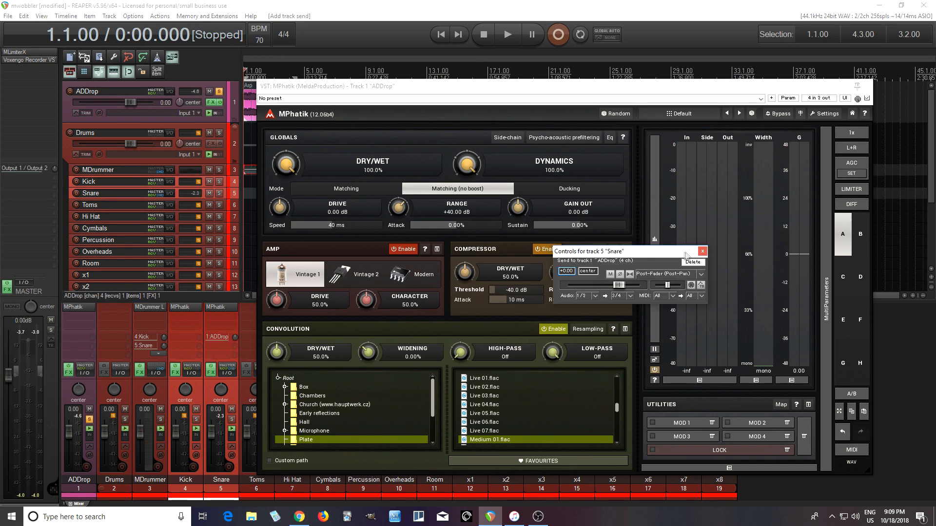
click(702, 251)
click(511, 141)
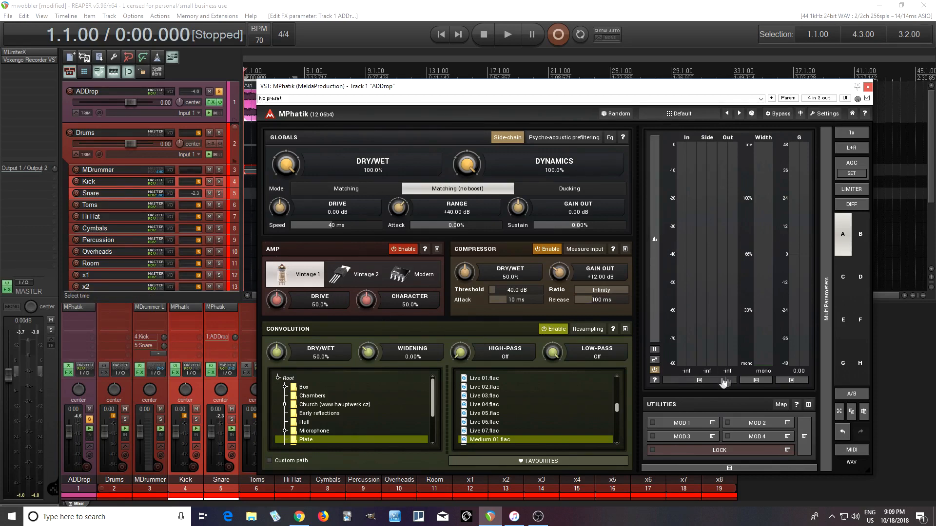
Switch ADDrop's MPhatik to Ducking mode and audition it with the global Gain Out lowered to -1.15 dB.
click(567, 189)
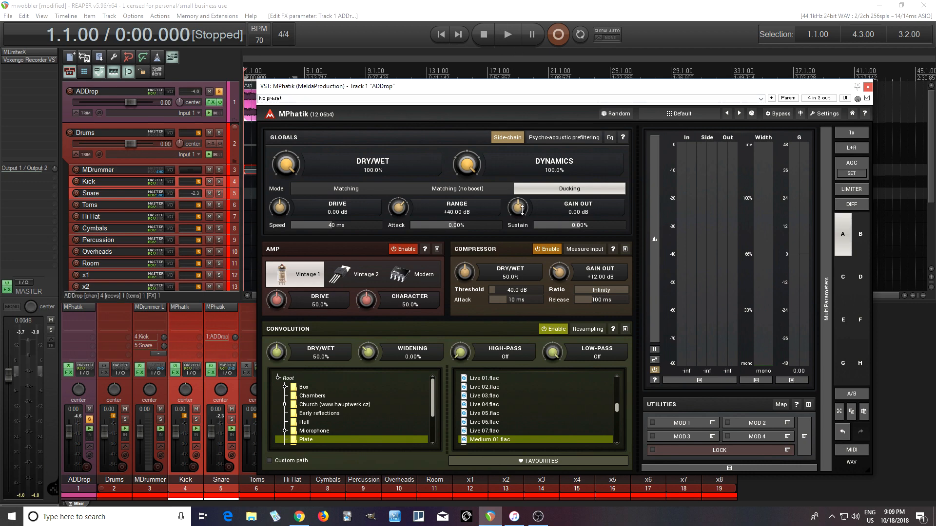
drag(521, 209, 522, 222)
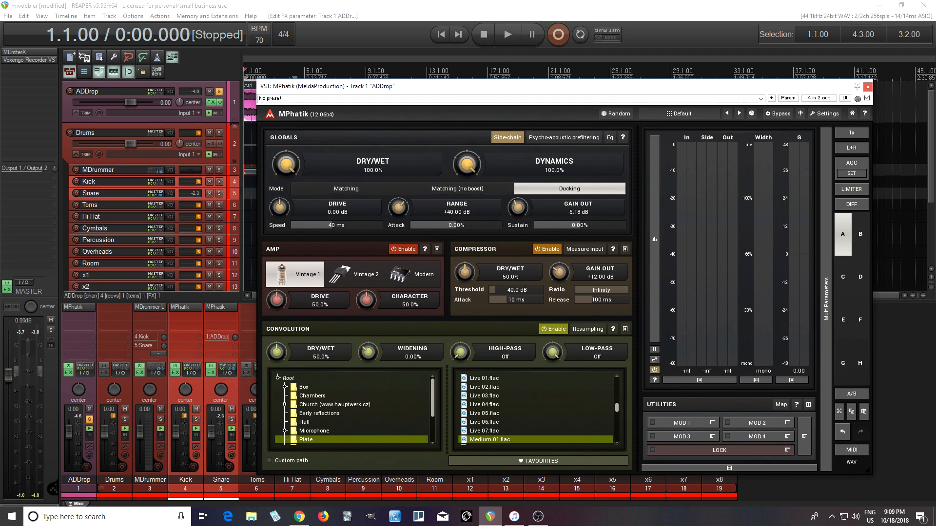
click(510, 41)
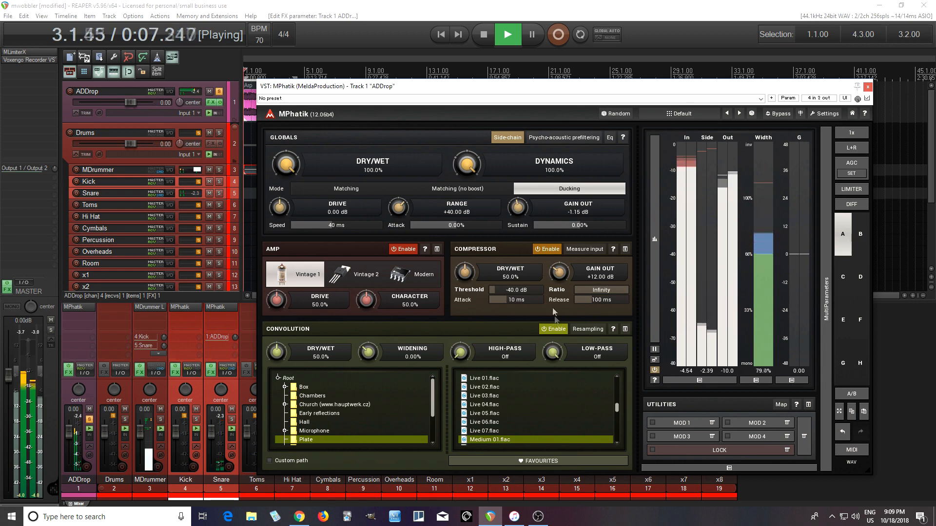
Disable Convolution and reset the global Gain Out to 0.00 dB during playback.
click(554, 329)
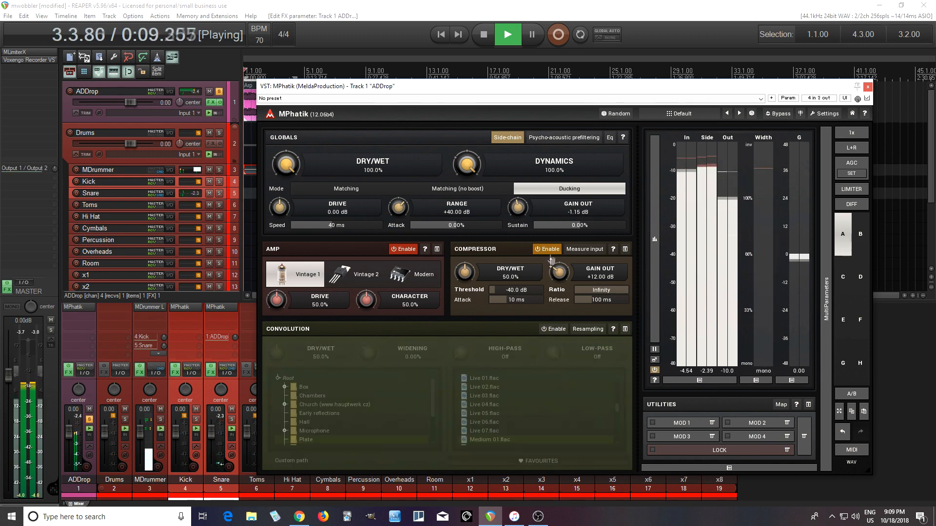
double_click(522, 210)
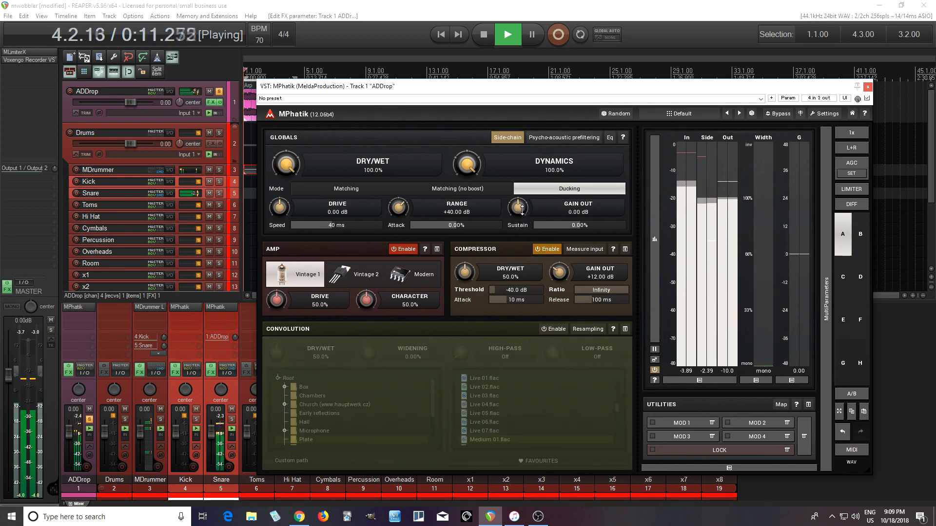
Set the global Sustain to +47.2%, Range to +46.72 dB and Dynamics to 82.0% while auditioning the snare-triggered ducking.
drag(578, 227, 578, 190)
drag(399, 207, 398, 196)
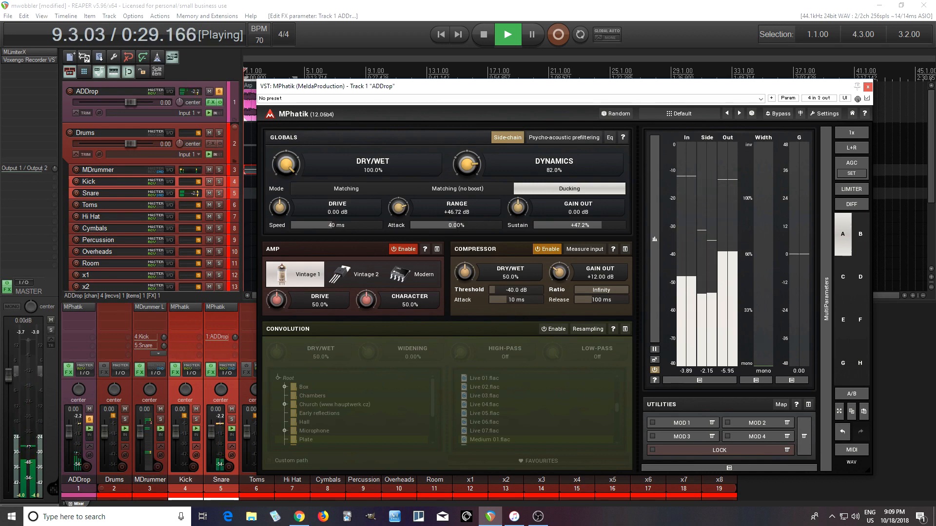
click(480, 40)
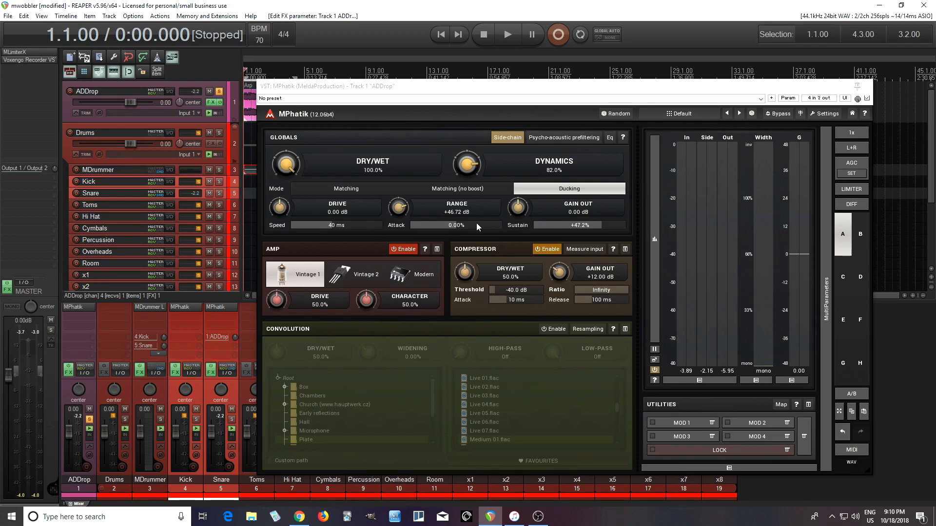
Audition the side-chained ADDrop track in Matching (no boost) mode, and return MPhatik to Ducking mode.
click(498, 193)
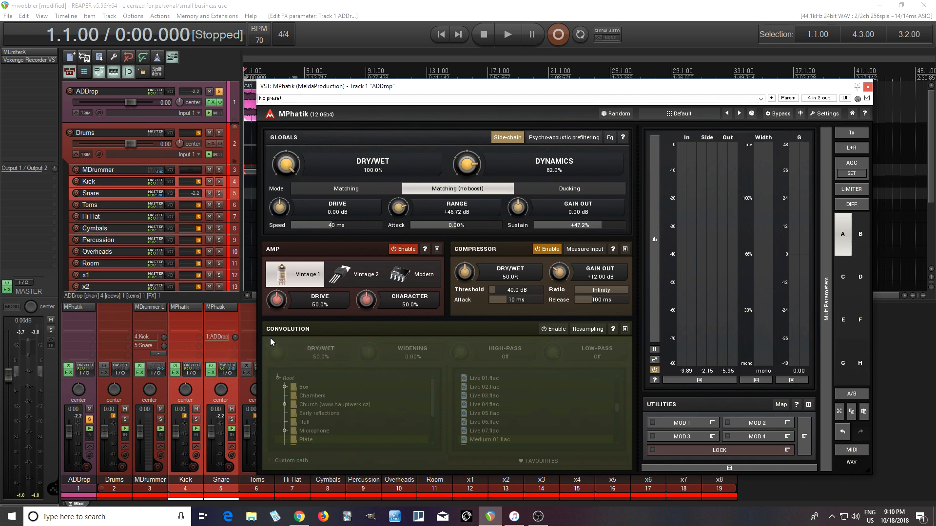
click(507, 42)
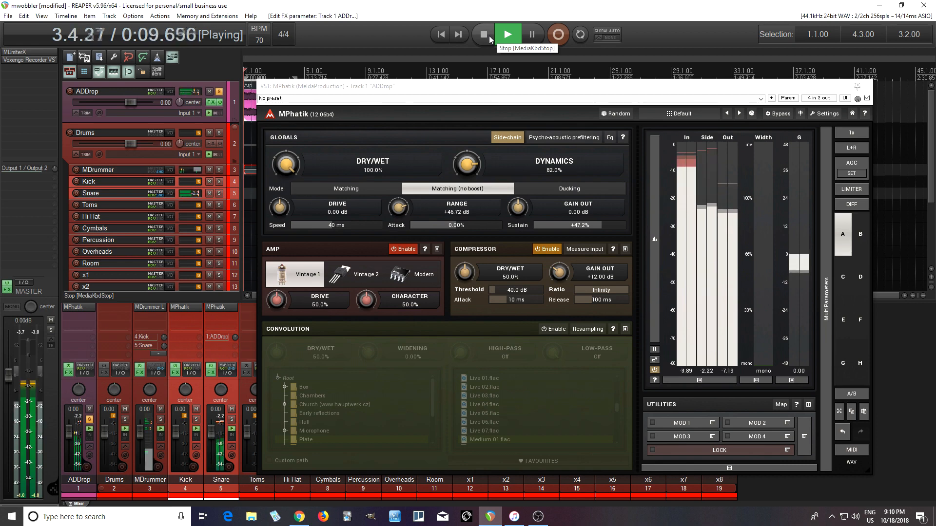
click(489, 38)
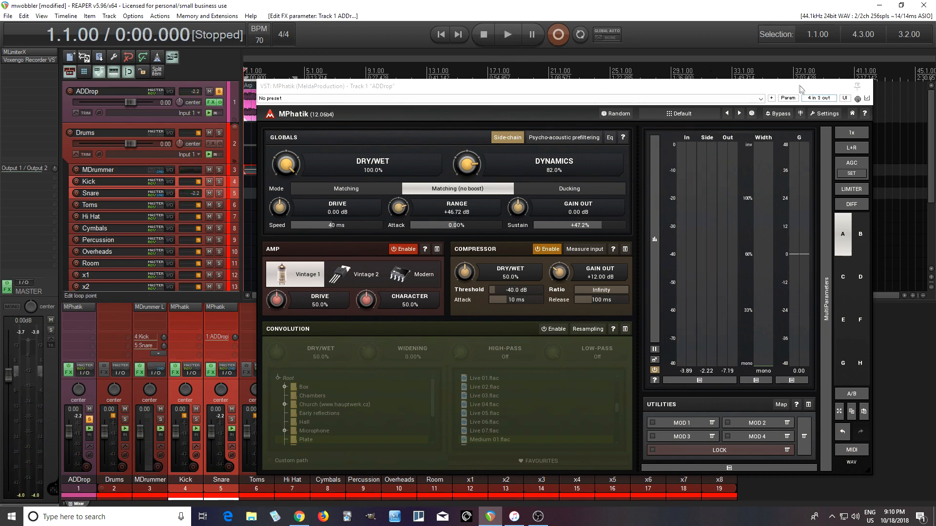
drag(802, 87, 785, 87)
click(579, 191)
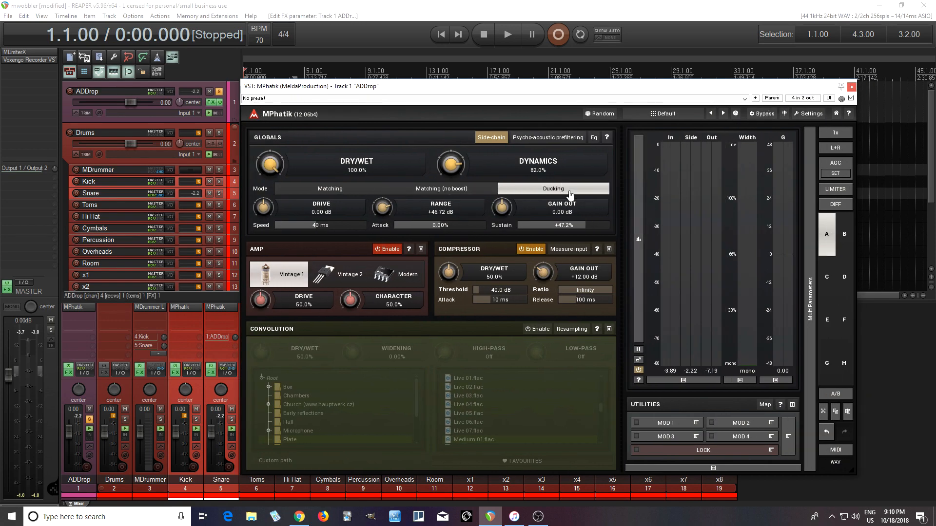